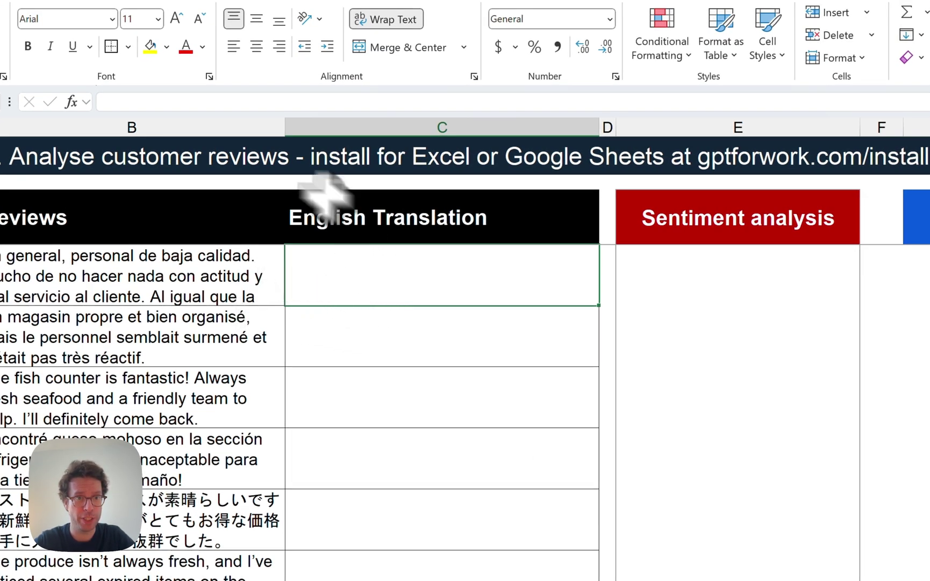
# Open the GPT for Excel Word add-in with cell C4 selected and launch its Translate tool.
pyautogui.click(199, 254)
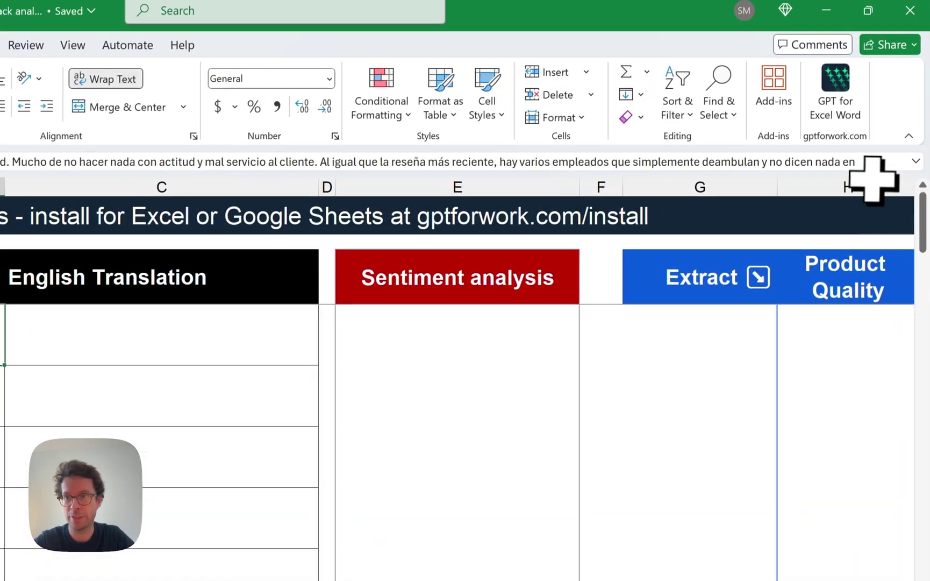
pyautogui.click(837, 96)
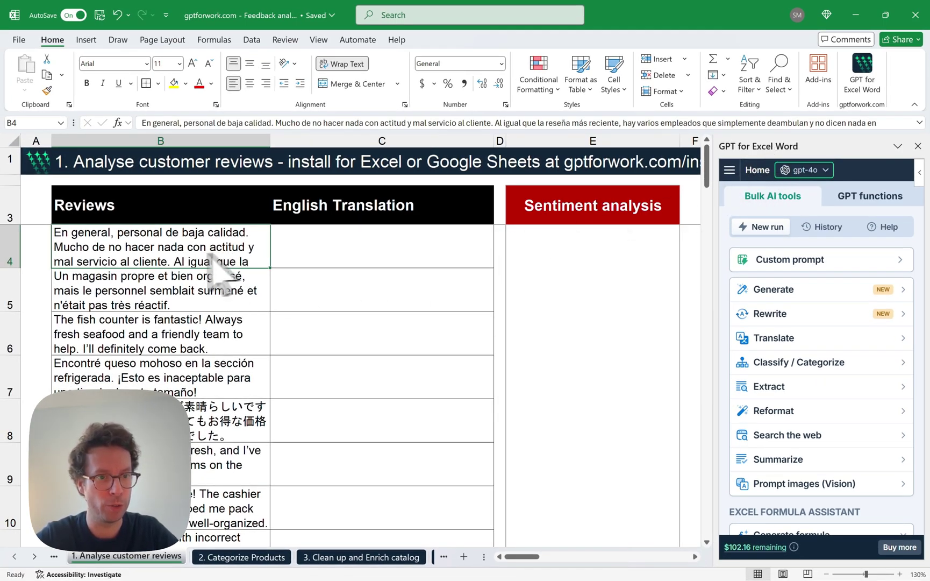
pyautogui.scroll(-10, 180, 329)
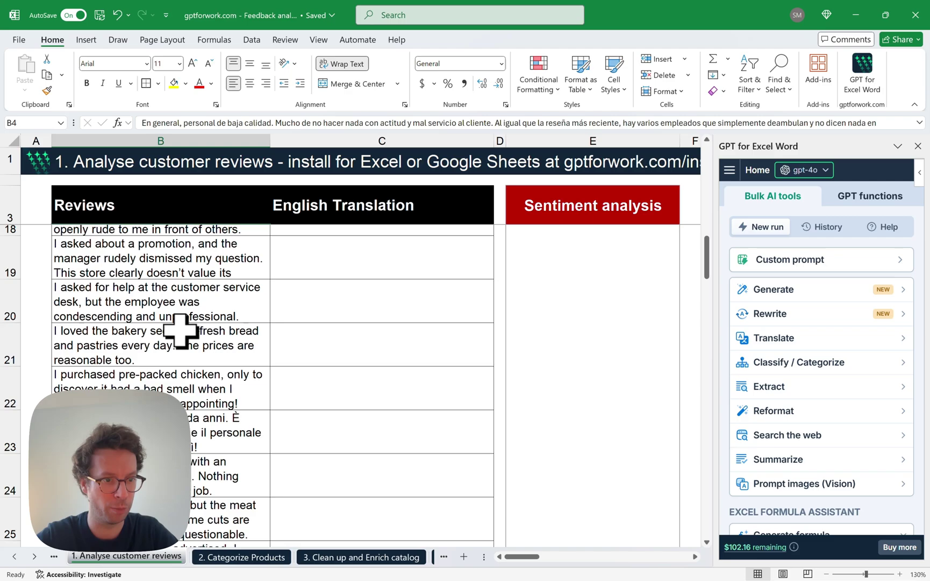
pyautogui.scroll(-1, 180, 329)
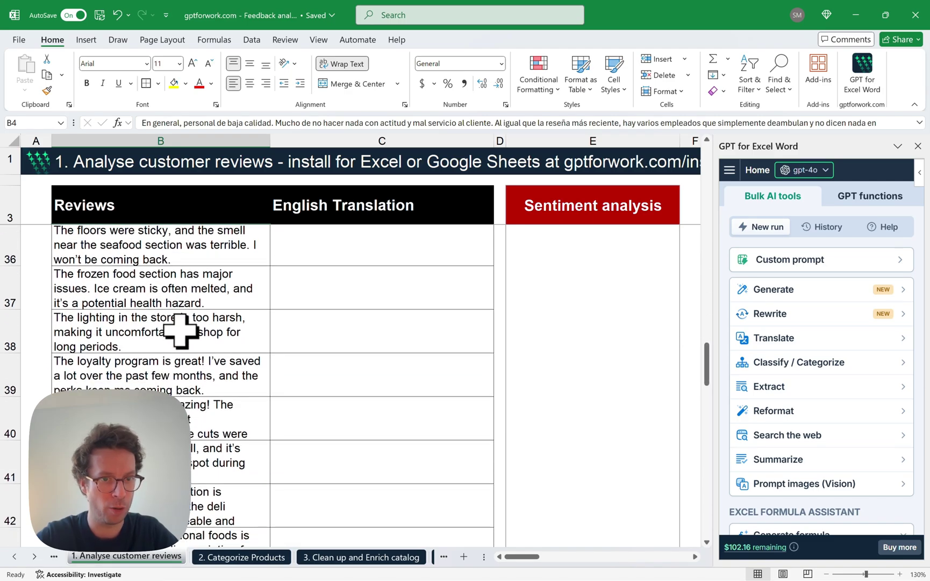
pyautogui.scroll(11, 182, 332)
pyautogui.click(343, 265)
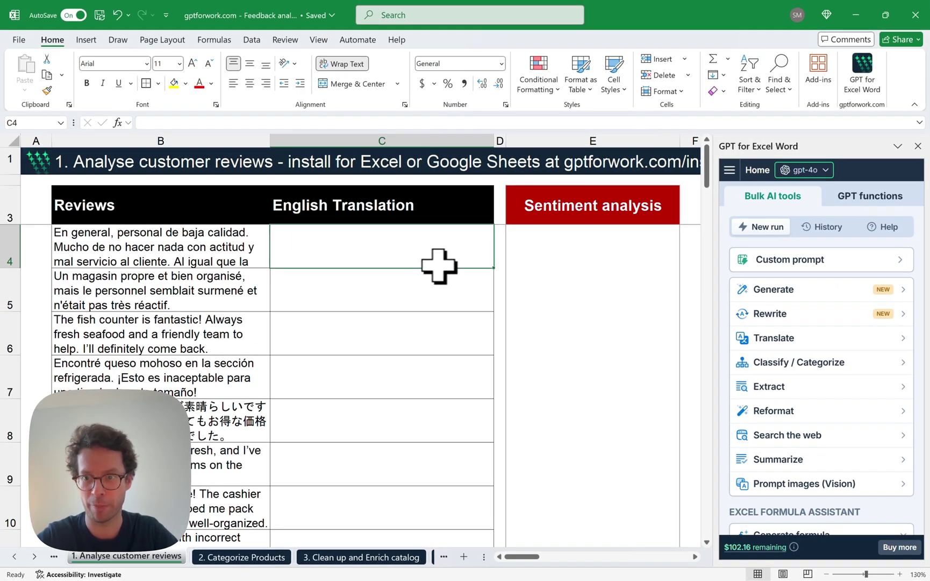
pyautogui.click(786, 340)
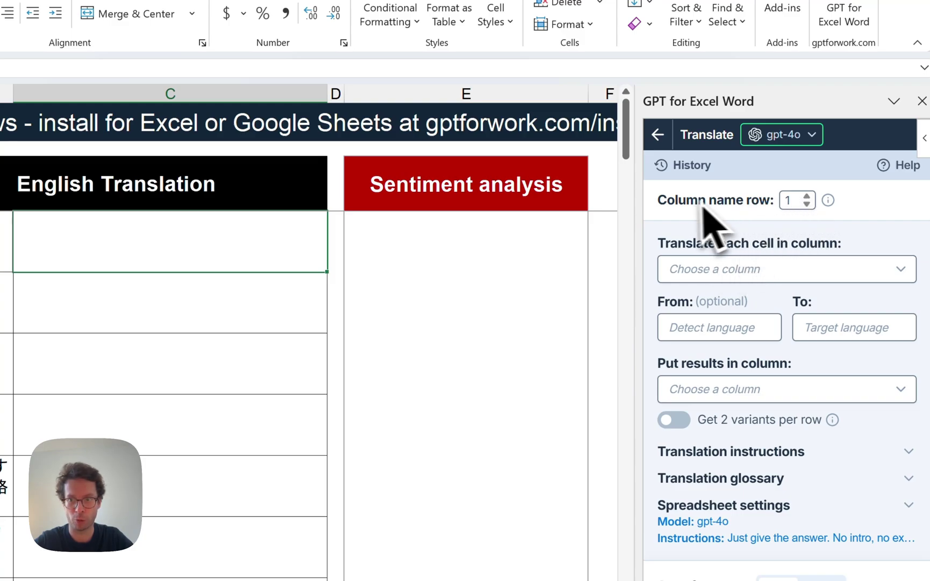
# Set the Translate column name row to 3 and the source column to B: Reviews.
pyautogui.click(807, 196)
pyautogui.click(807, 197)
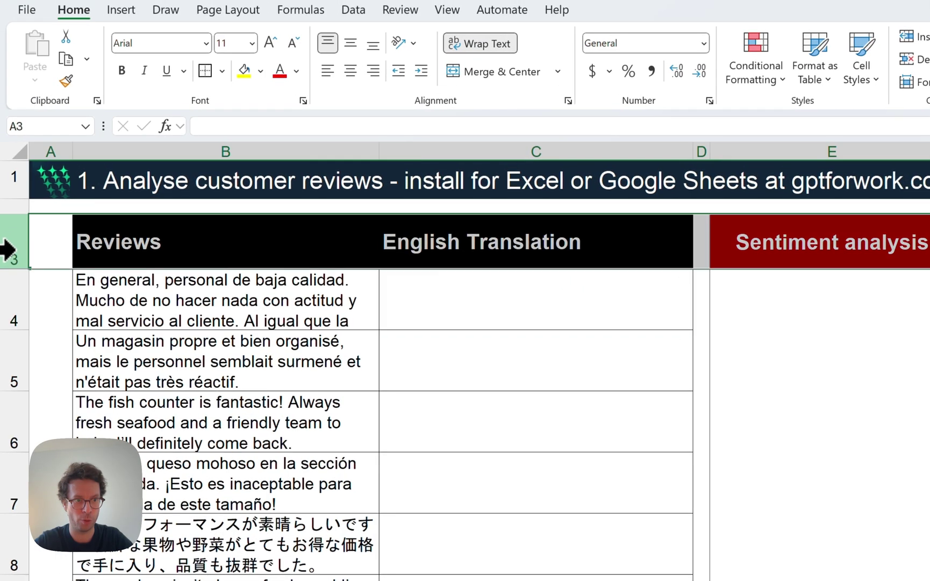
pyautogui.click(51, 242)
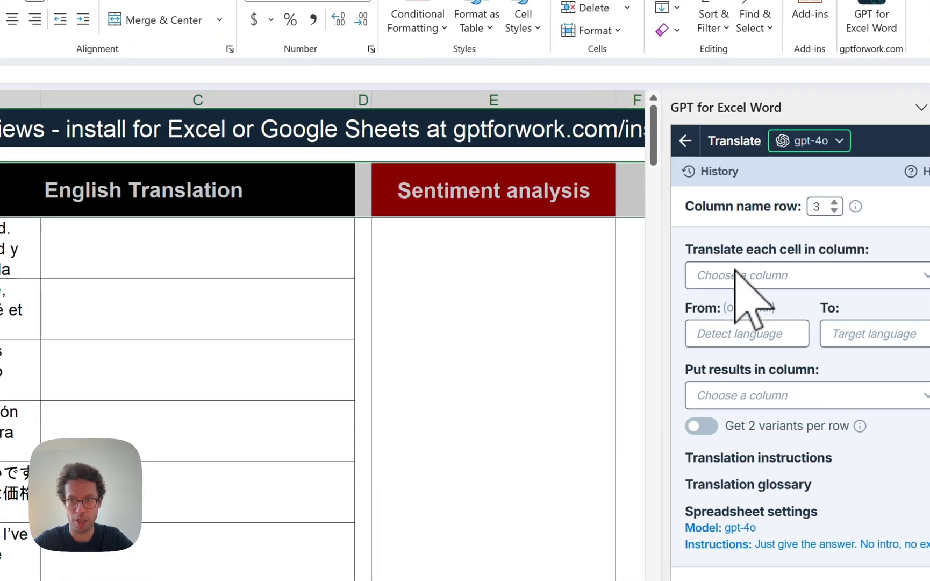
pyautogui.click(735, 272)
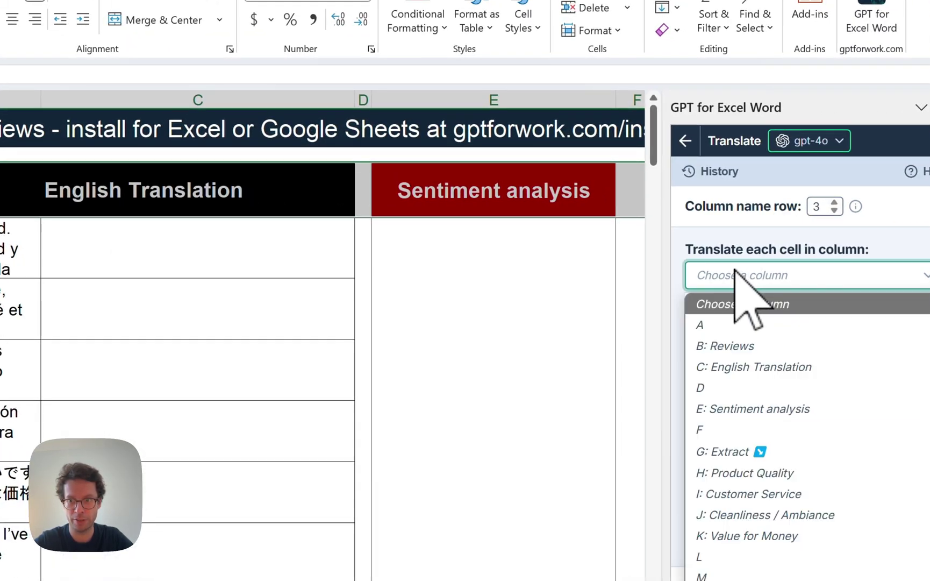
pyautogui.click(742, 346)
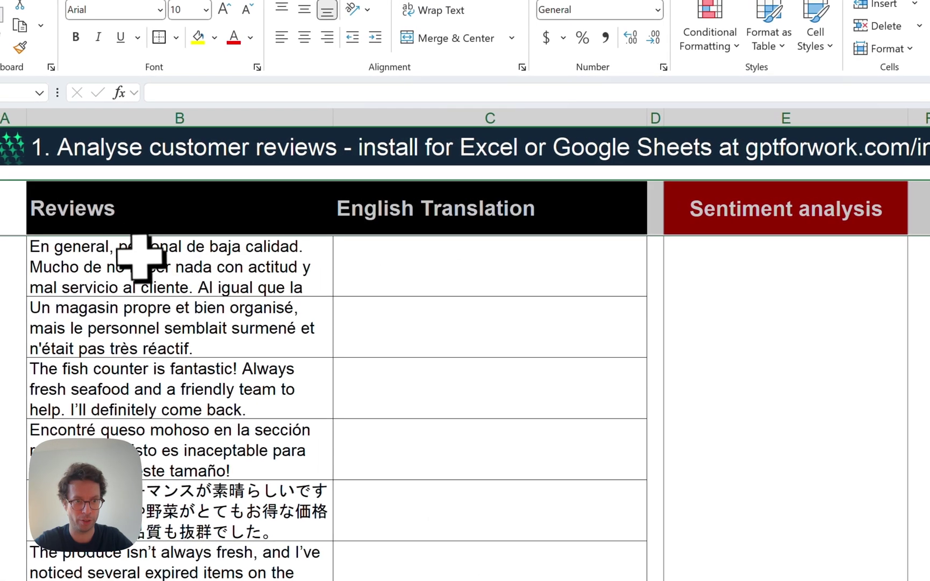
pyautogui.click(183, 263)
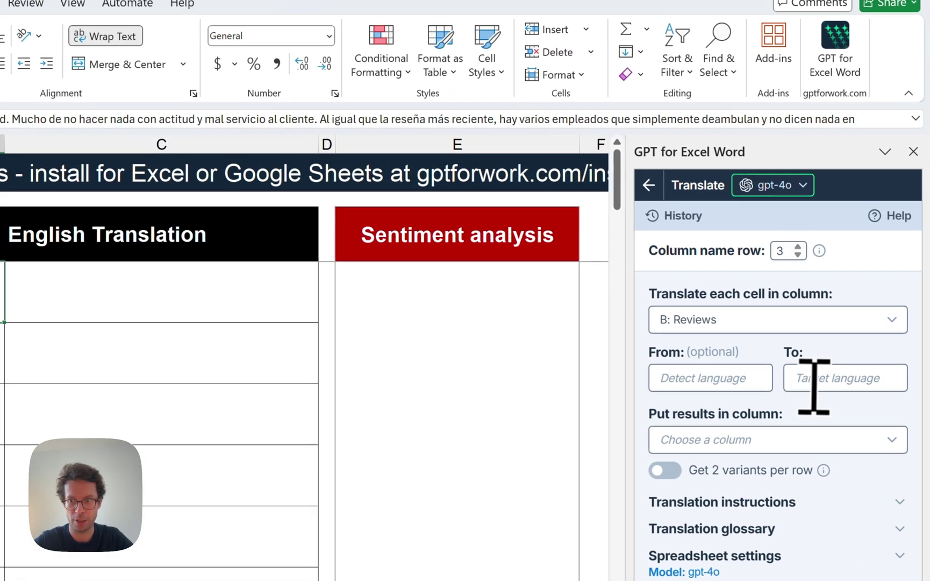
# Translate into English, output to C: English Translation, and run all 54 rows.
pyautogui.click(814, 383)
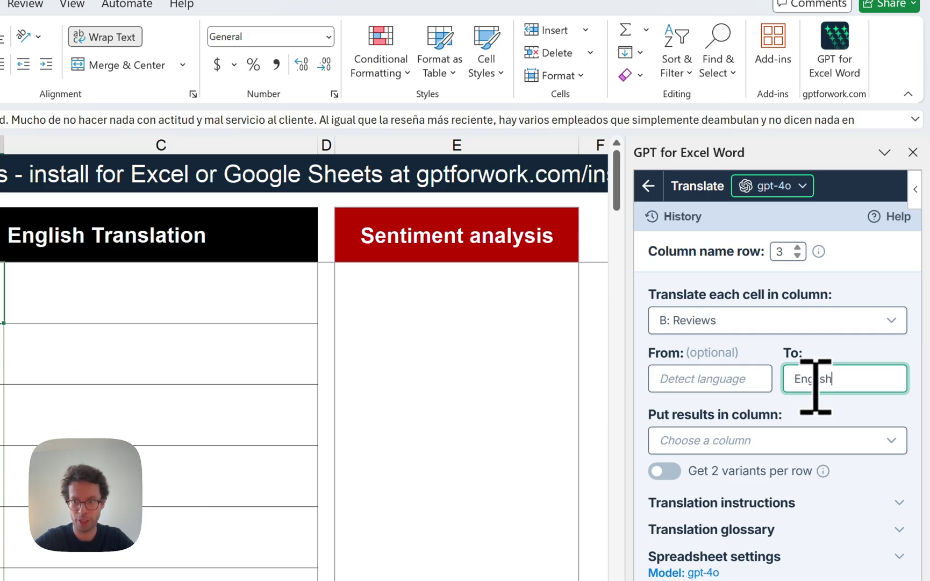
pyautogui.click(732, 441)
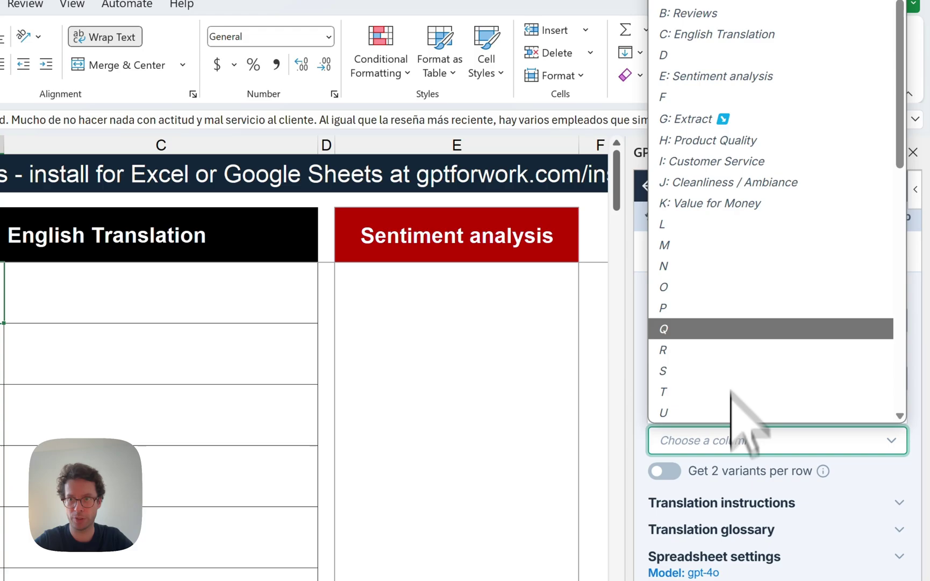
pyautogui.click(726, 50)
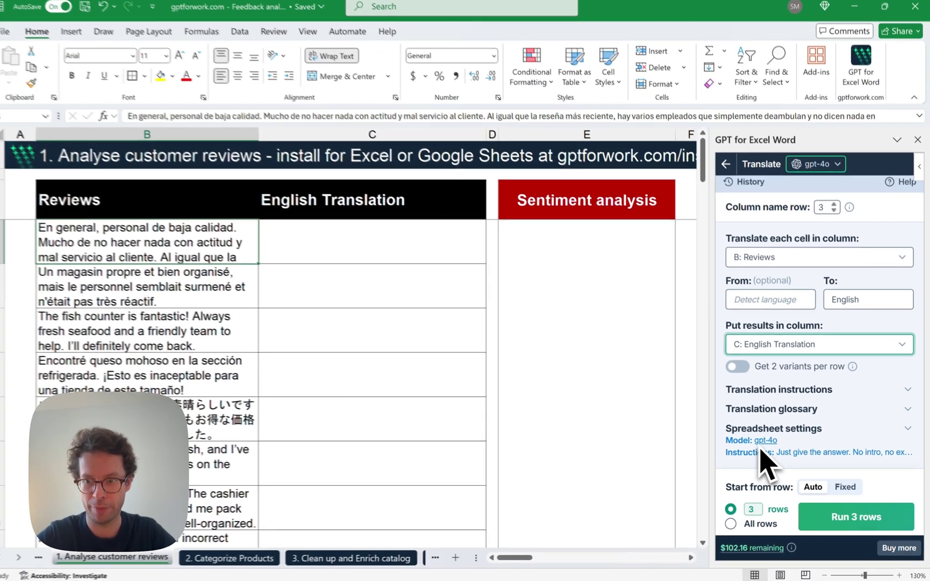
pyautogui.scroll(-2, 705, 454)
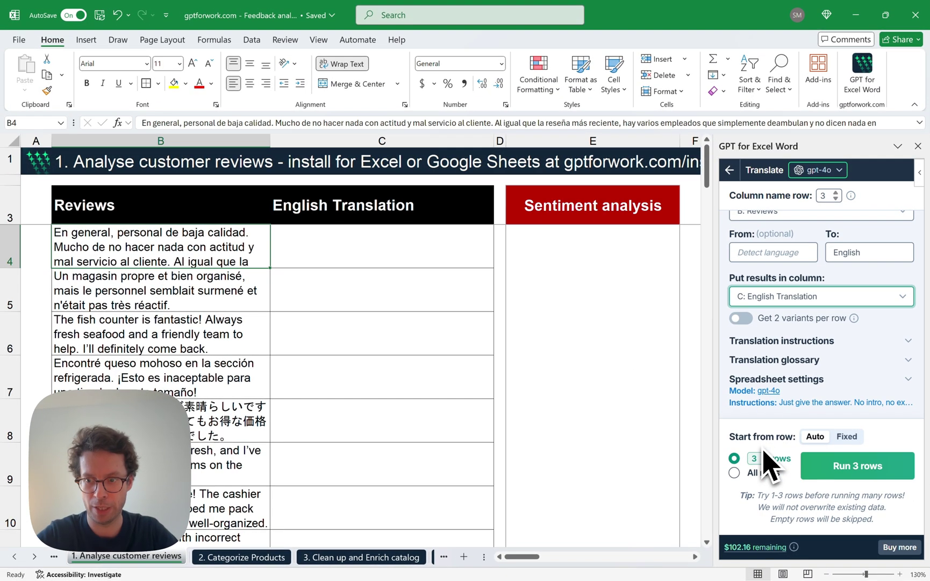
pyautogui.click(735, 472)
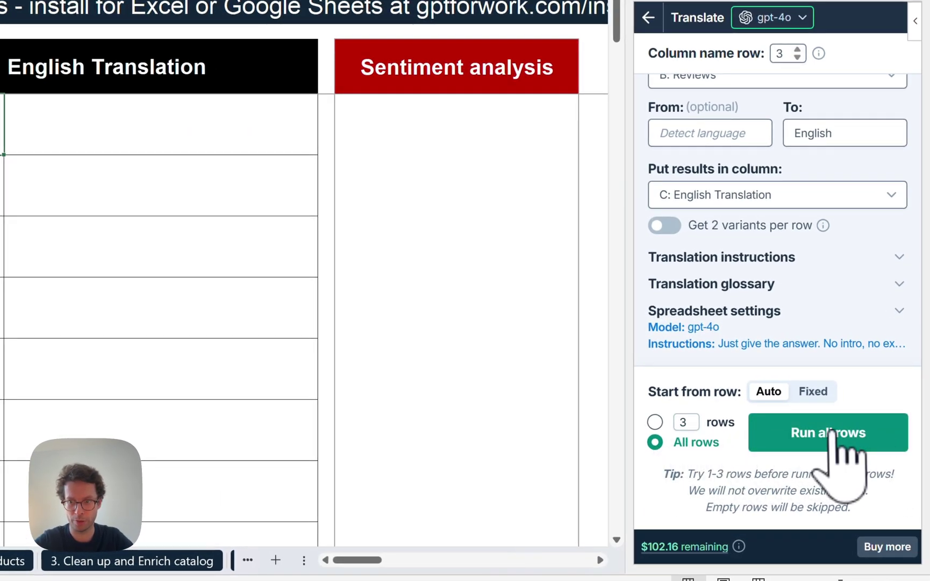
pyautogui.click(831, 433)
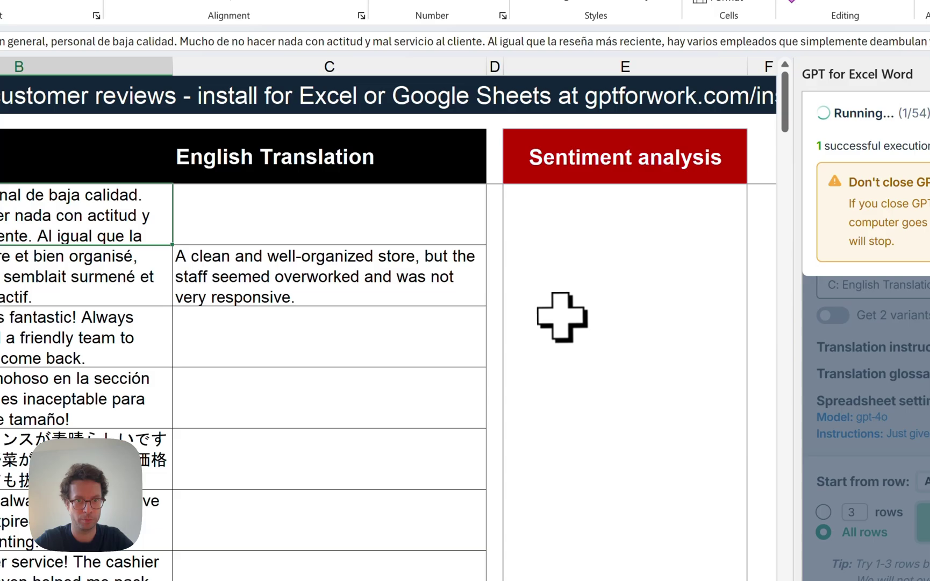
# Check the English translations in column C, then close the Done notice.
pyautogui.click(366, 285)
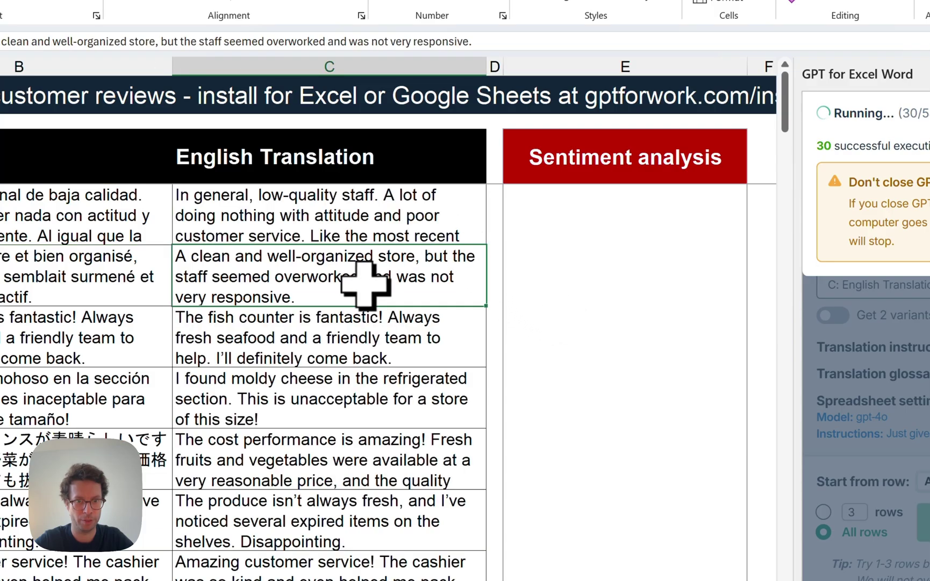
pyautogui.scroll(-6, 365, 285)
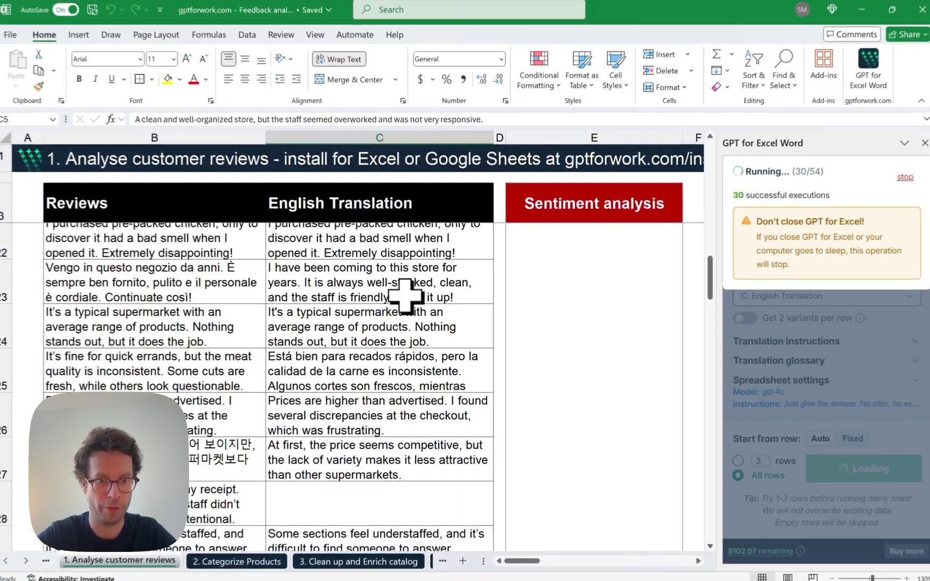
pyautogui.scroll(-6, 406, 294)
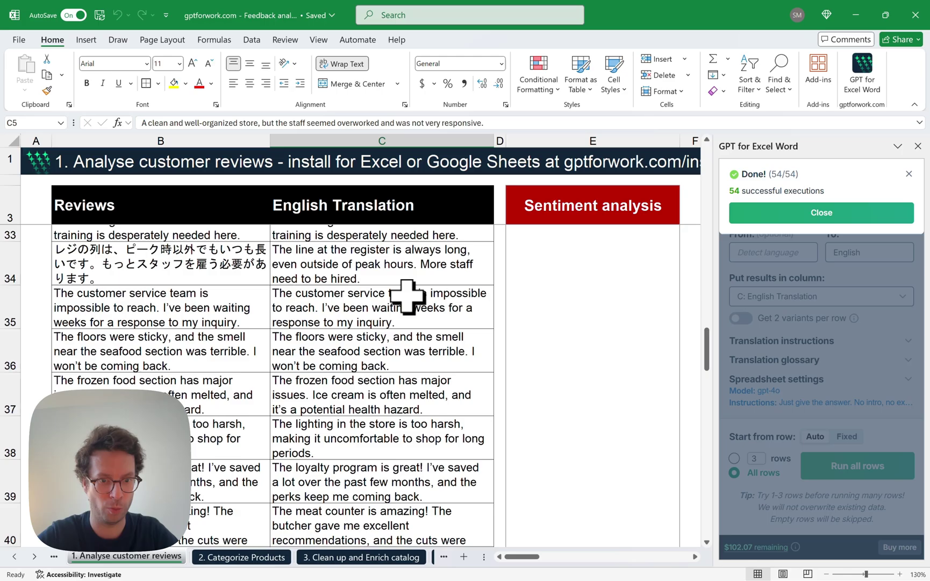
pyautogui.scroll(-6, 406, 294)
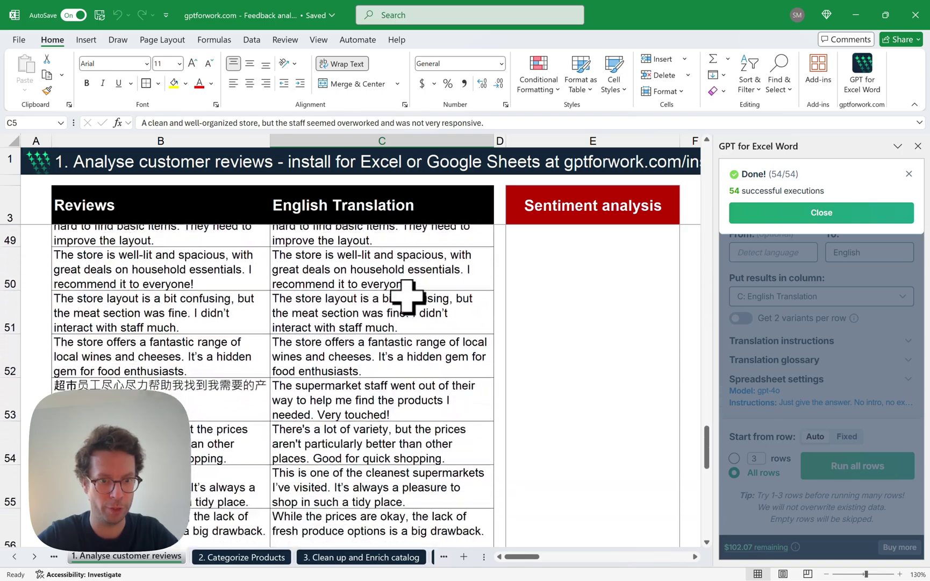
pyautogui.scroll(16, 407, 295)
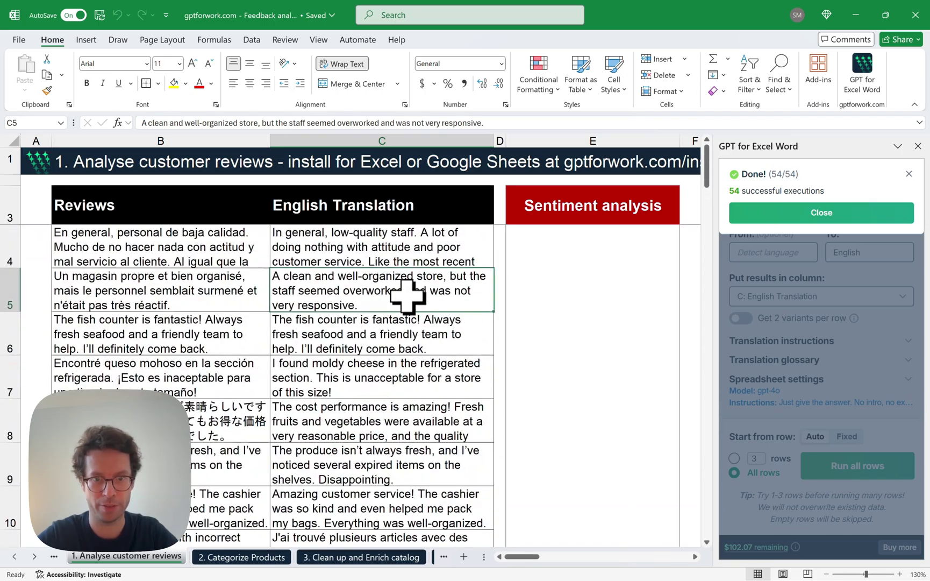
pyautogui.click(408, 248)
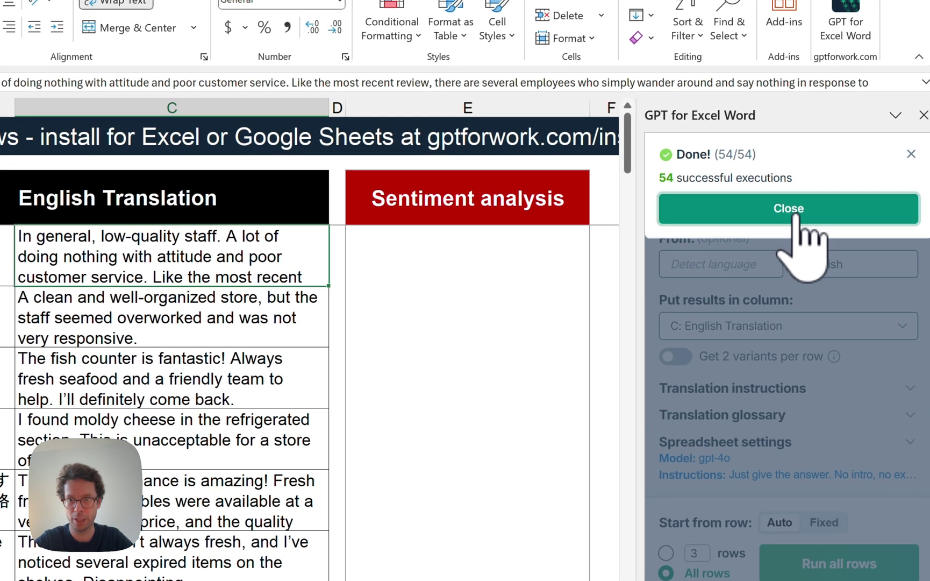
pyautogui.click(795, 214)
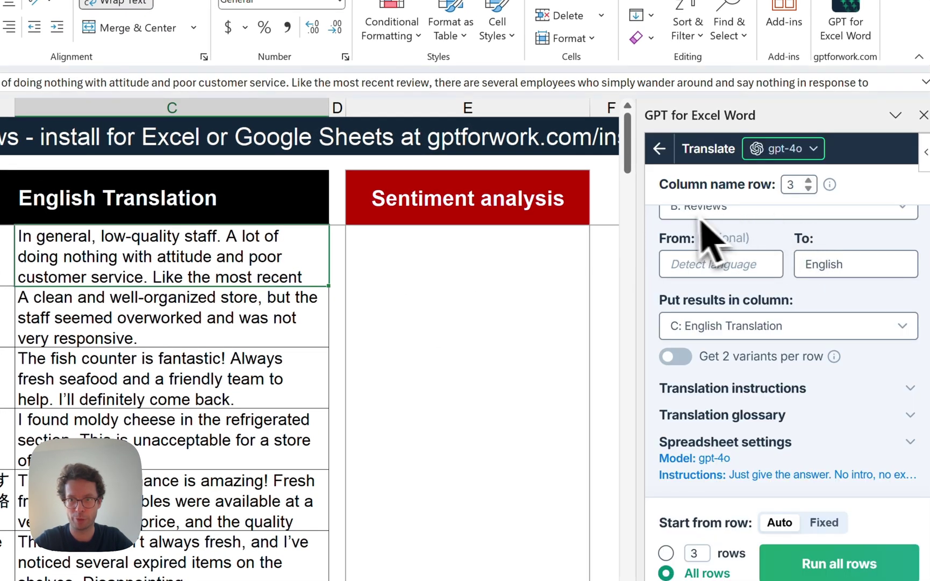
# Open the Classify tool with English Translation (column C) as the source column.
pyautogui.click(656, 149)
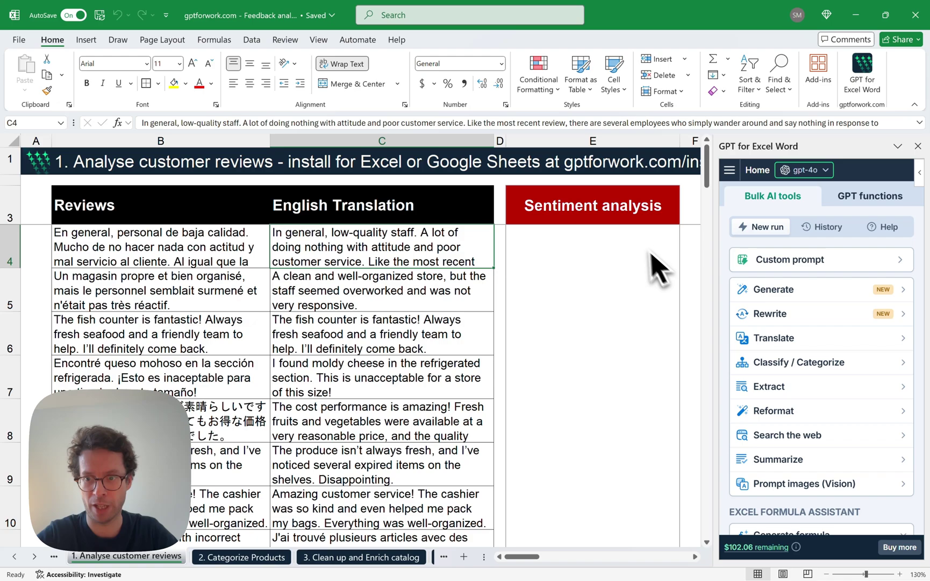
pyautogui.click(790, 360)
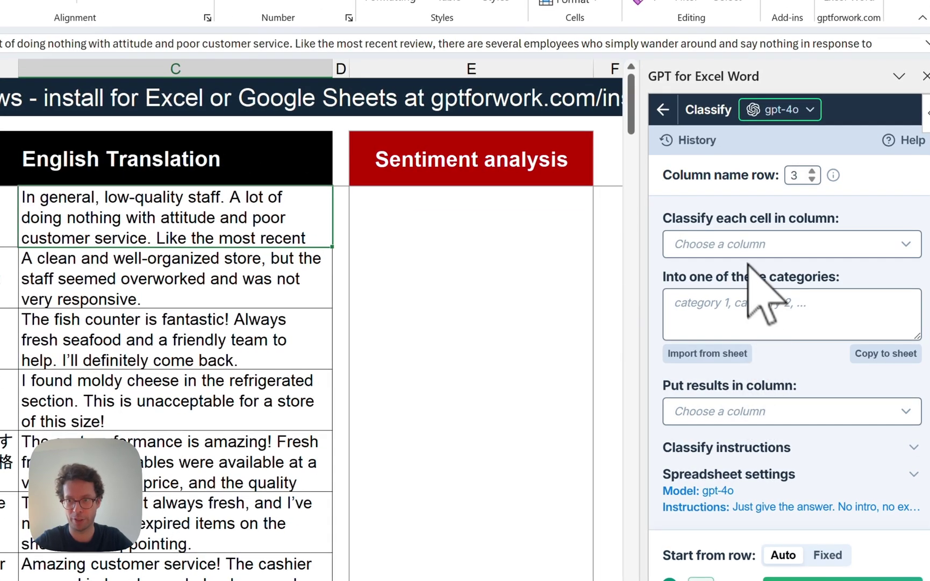
pyautogui.click(731, 245)
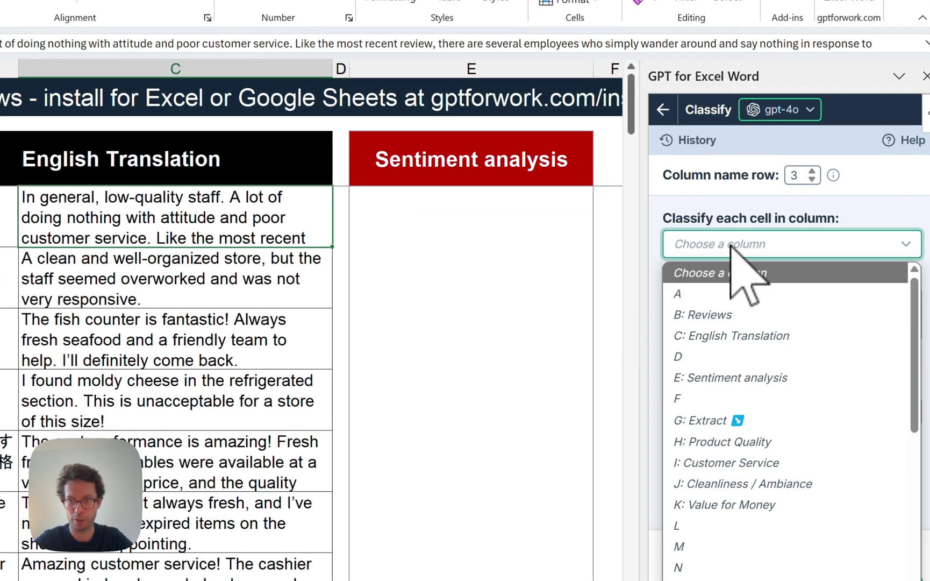
pyautogui.click(717, 336)
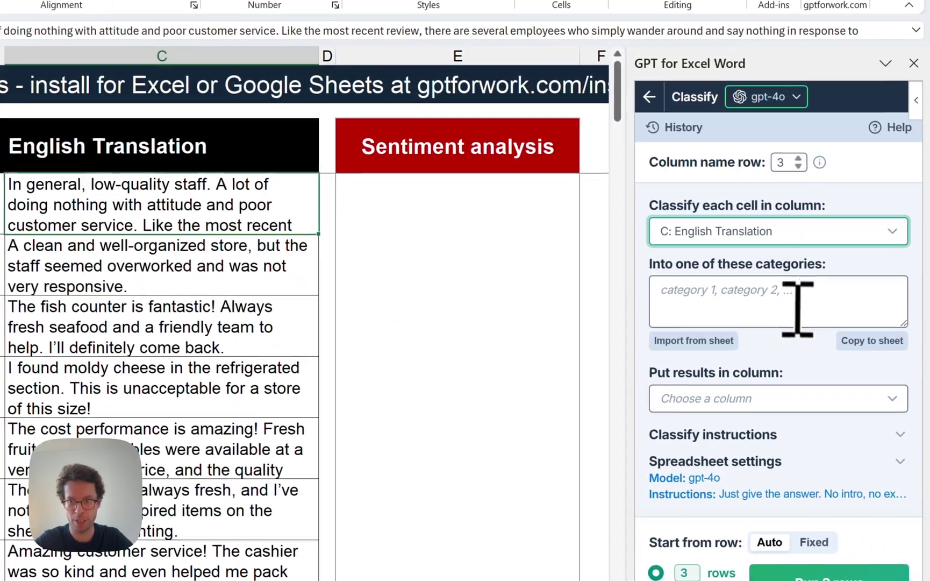
# Use categories happy, neutral, unhappy, output to Sentiment analysis column E, and run all rows.
pyautogui.click(890, 339)
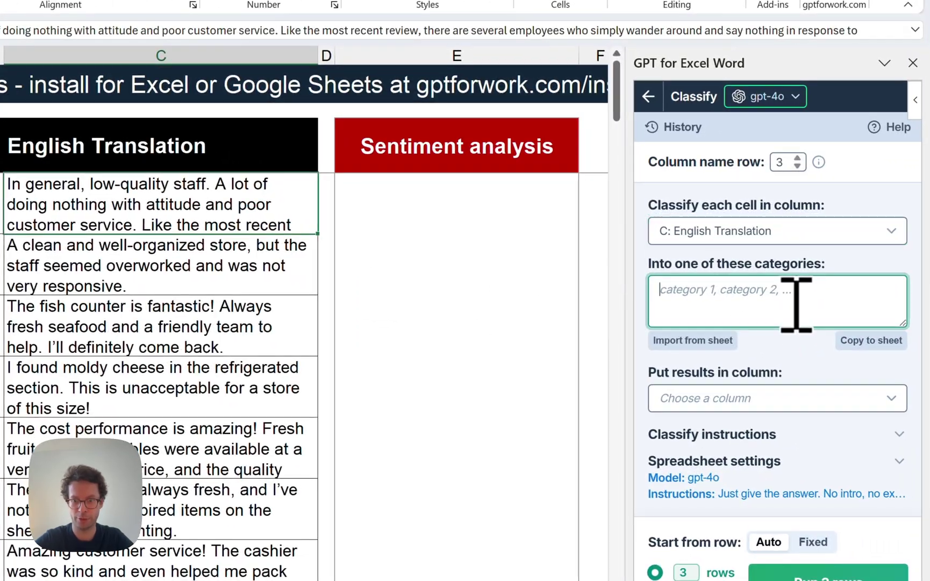
pyautogui.write('happy, neutral, unhappy')
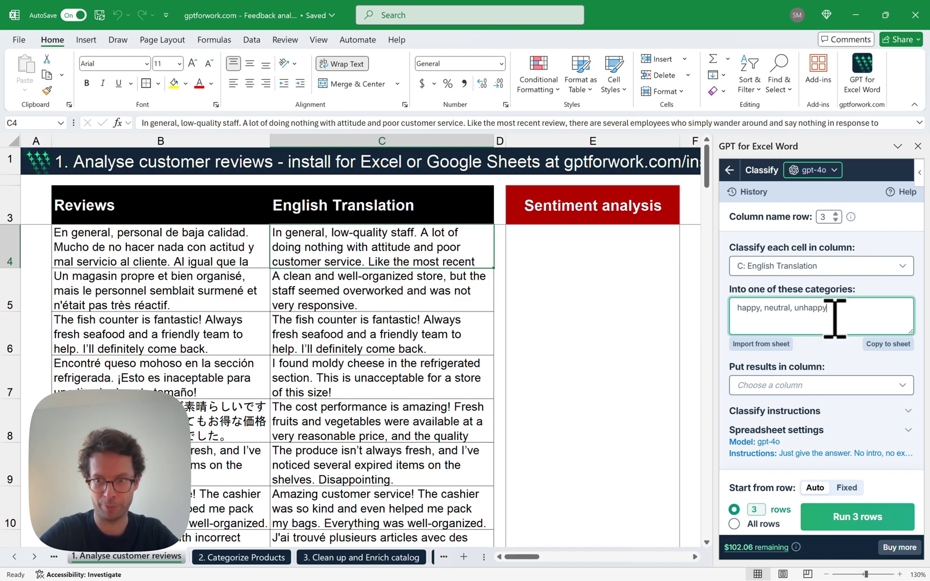
pyautogui.click(780, 383)
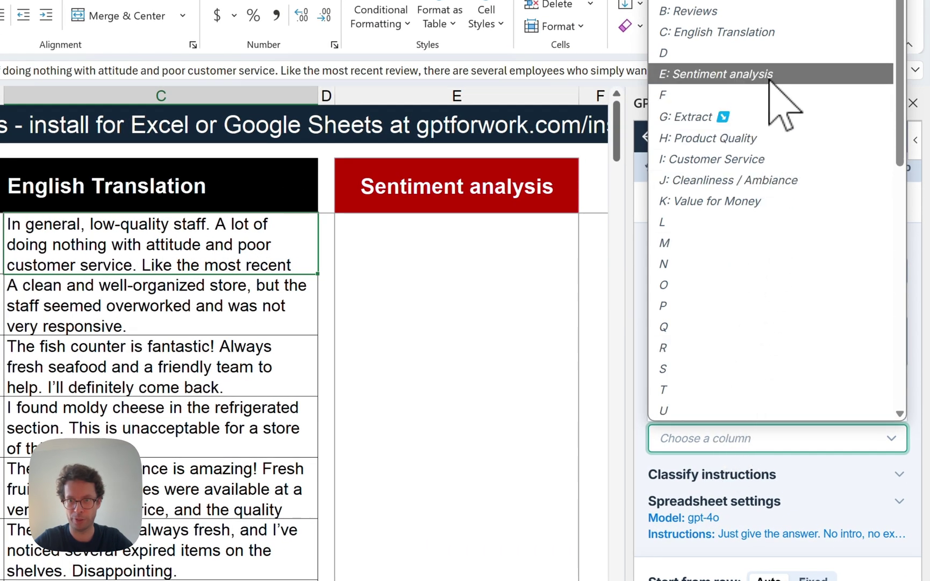
pyautogui.click(770, 80)
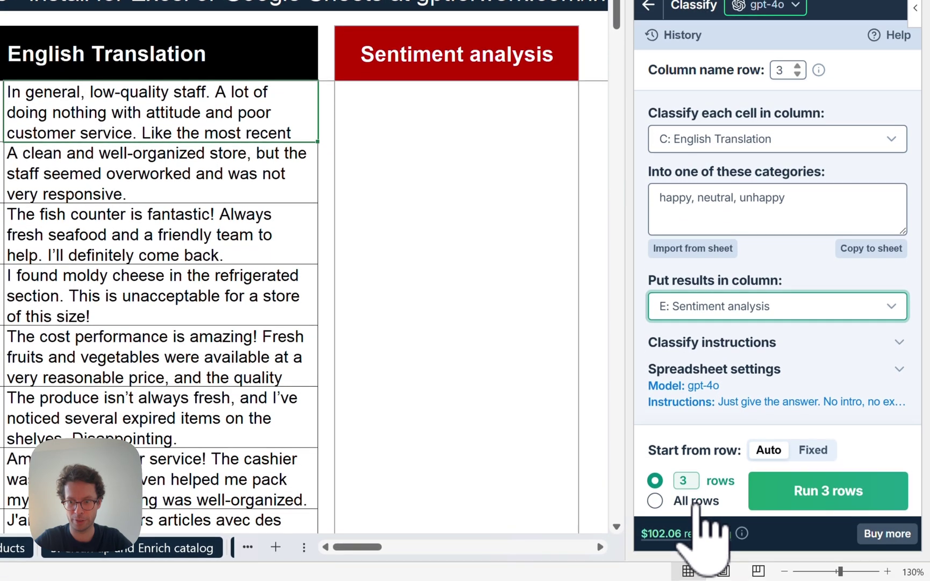
pyautogui.click(696, 503)
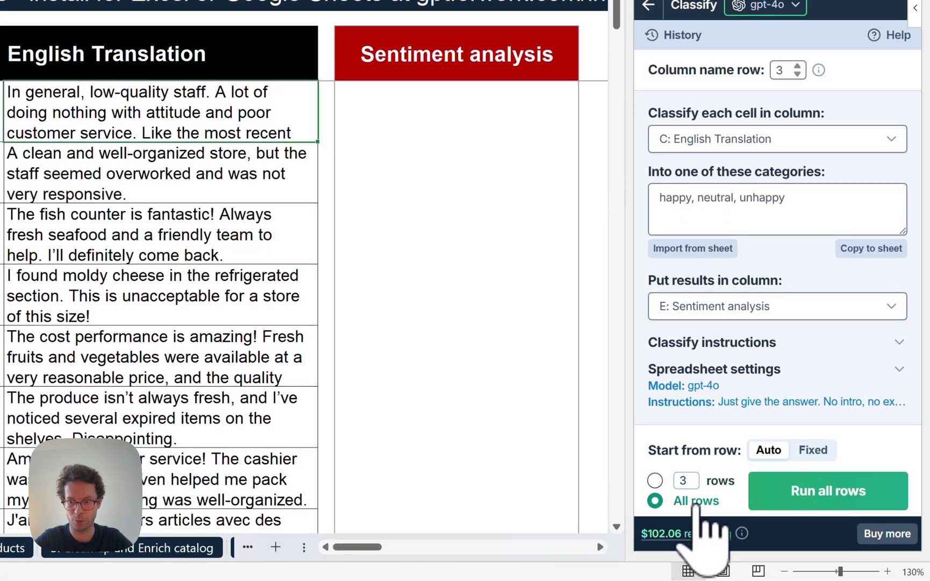
pyautogui.click(851, 486)
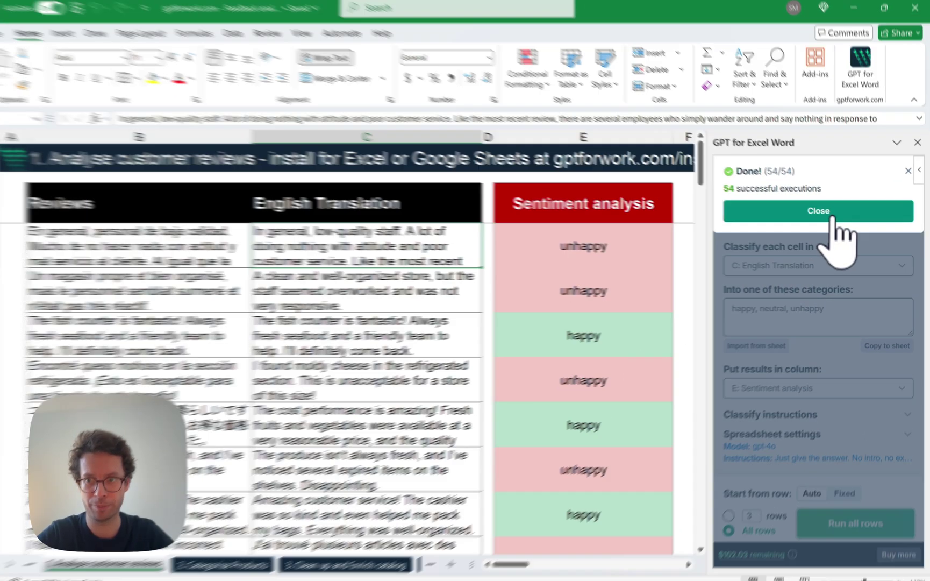
# Close the Done notice and scroll through the sentiment labels in column E.
pyautogui.click(833, 216)
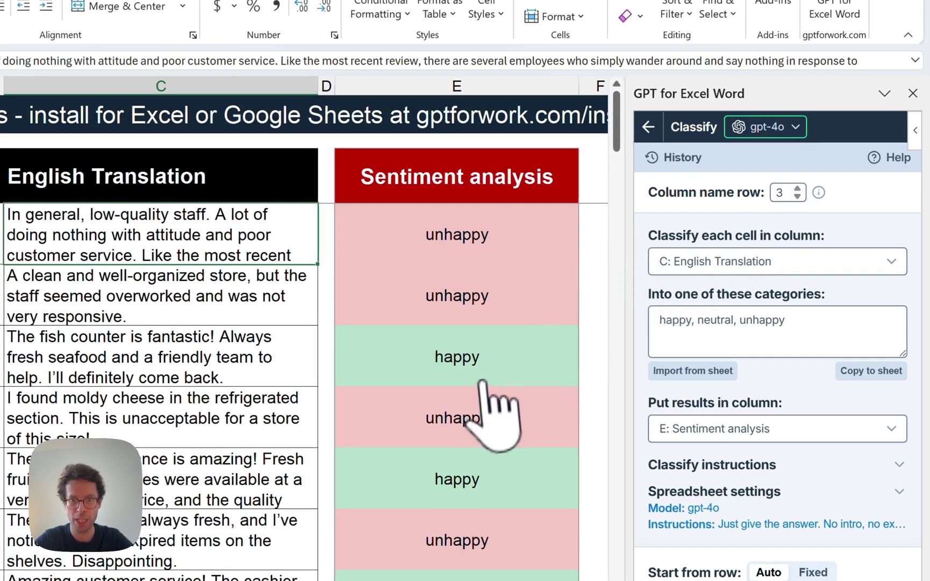
pyautogui.scroll(-1, 608, 385)
pyautogui.scroll(-9, 480, 386)
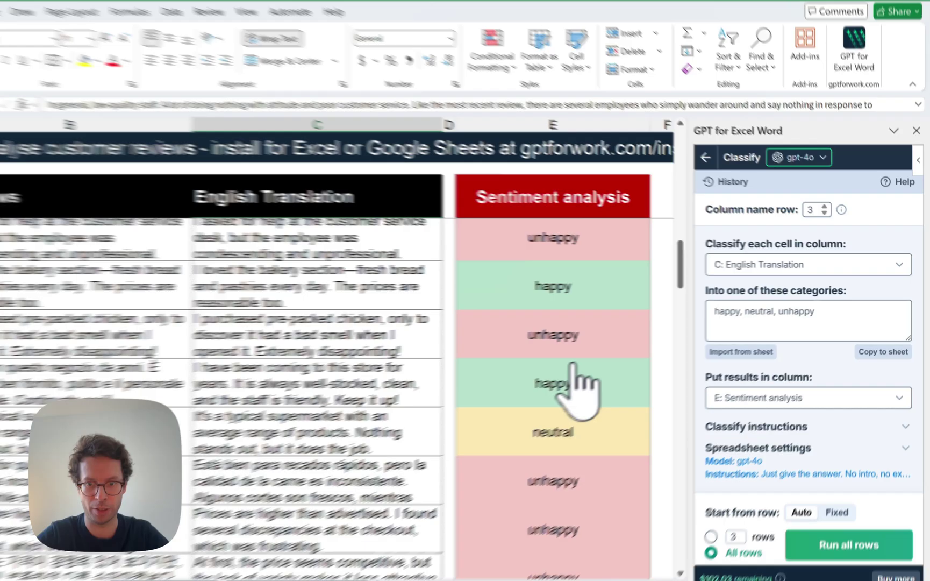
pyautogui.scroll(-2, 613, 358)
pyautogui.scroll(10, 613, 357)
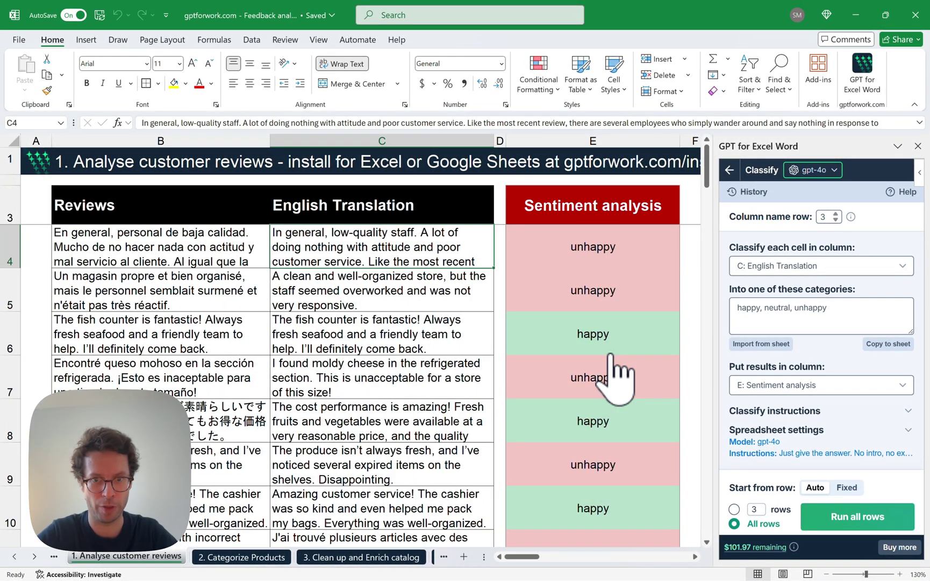
pyautogui.hscroll(3, 617, 380)
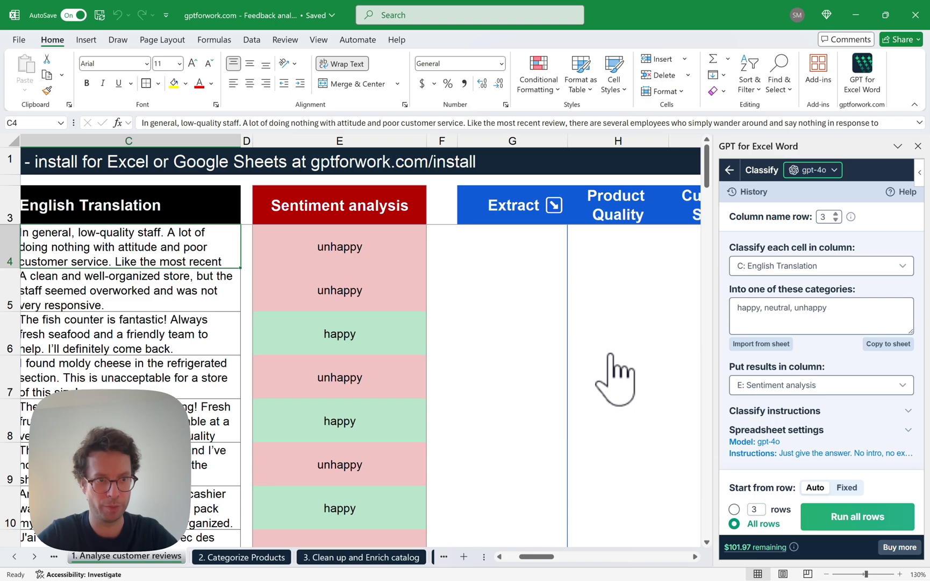
pyautogui.hscroll(-1, 615, 379)
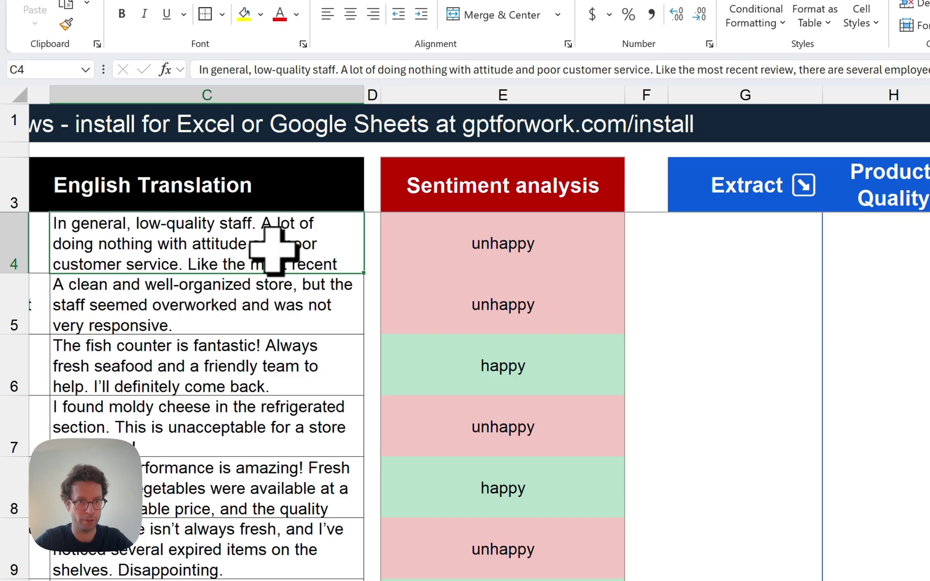
# Read translations C4–C7 against the E5 sentiment label, then expand the Classify instructions box.
pyautogui.doubleClick(196, 251)
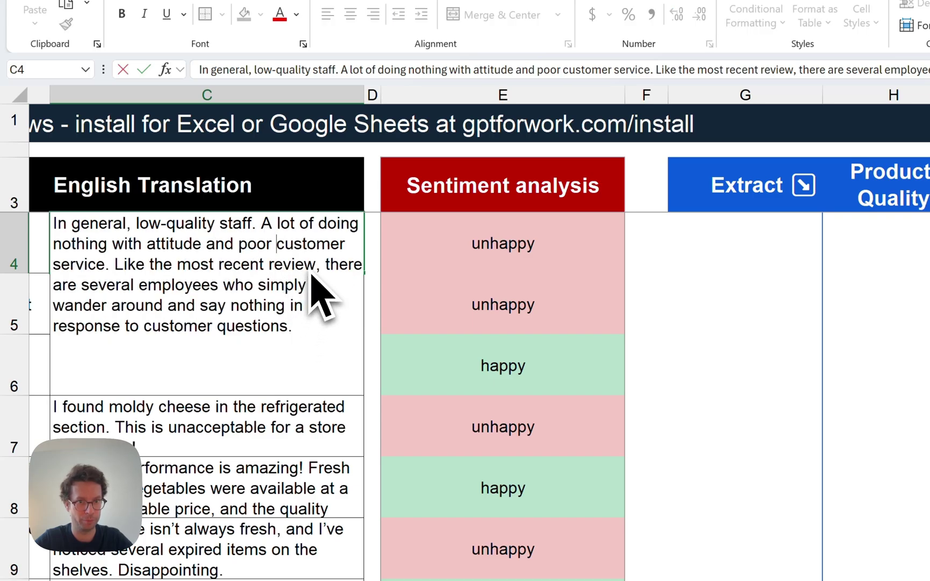
pyautogui.press('Escape')
pyautogui.click(263, 307)
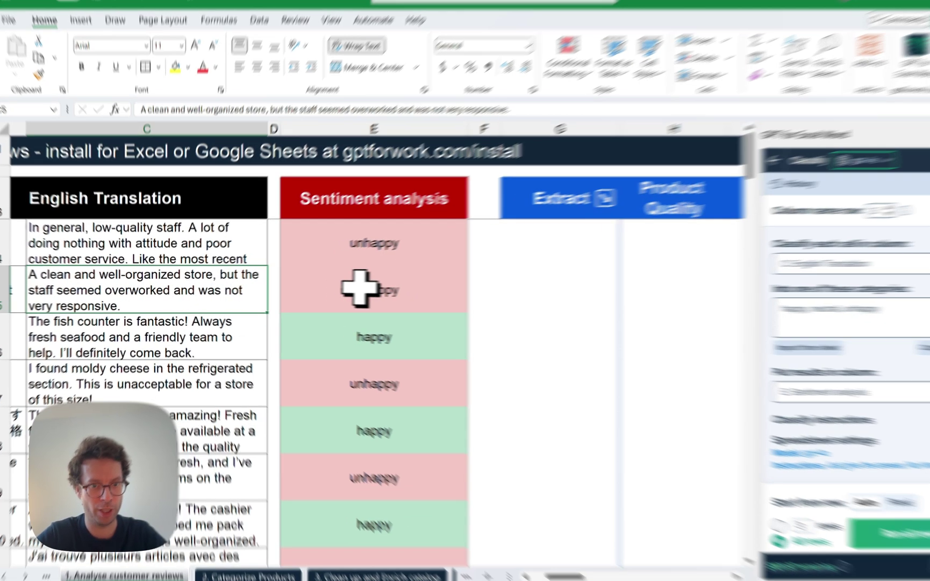
pyautogui.click(345, 290)
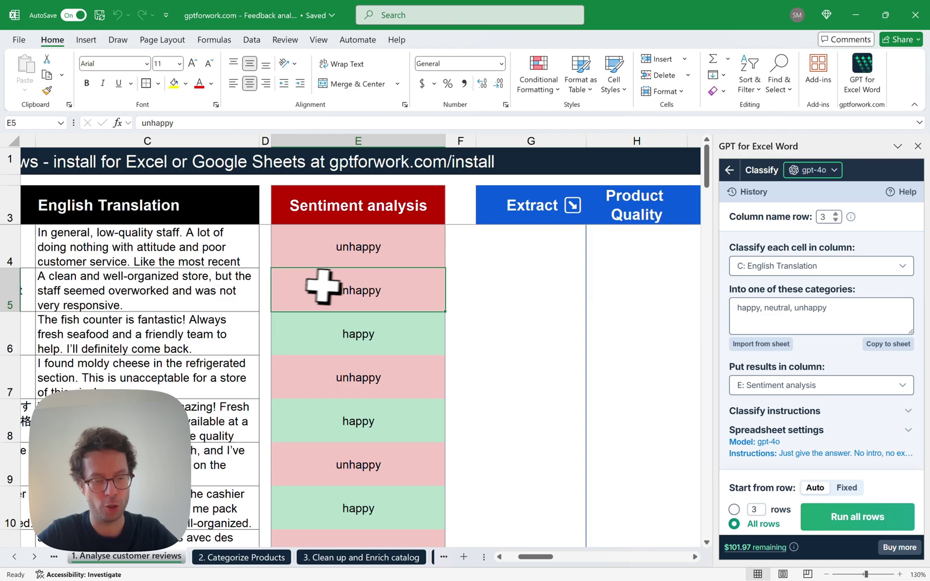
pyautogui.click(175, 338)
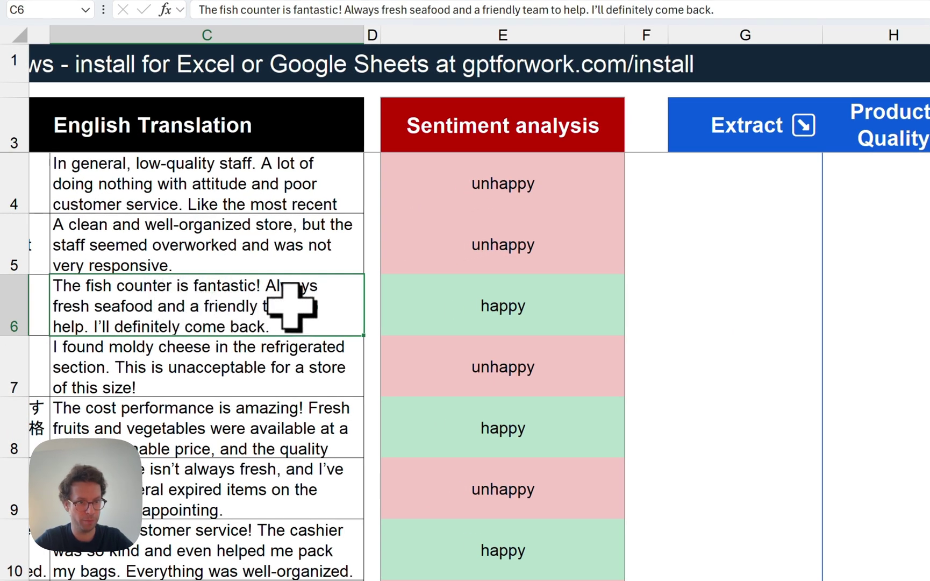
pyautogui.click(197, 358)
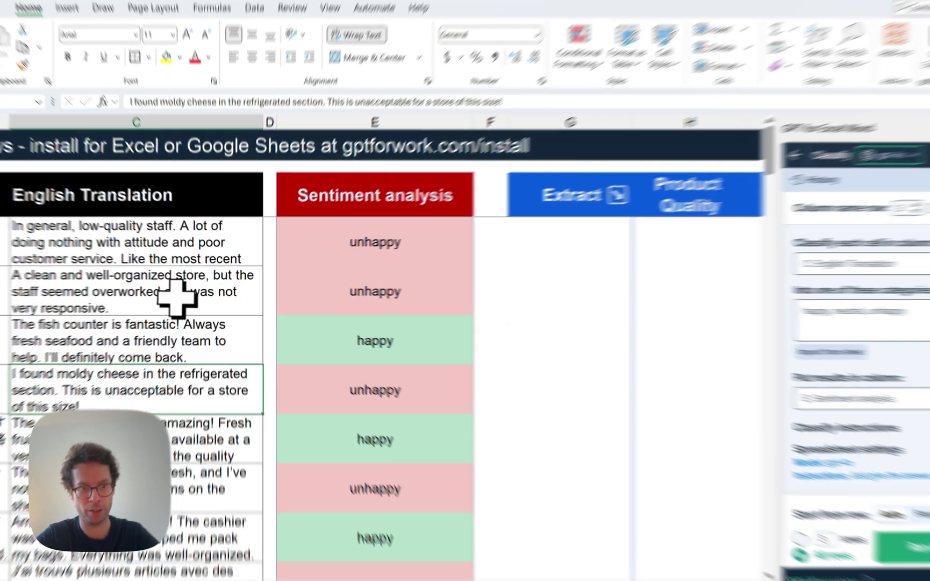
pyautogui.click(183, 297)
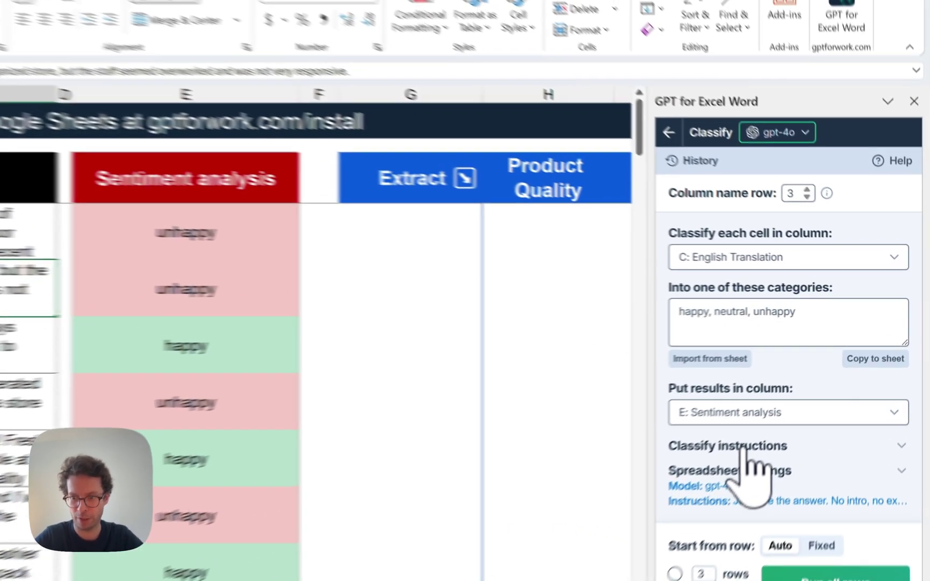
pyautogui.click(789, 412)
# Enter the Classify instruction 'only categorize as unhappy if the feedback is completely negative'.
pyautogui.click(709, 499)
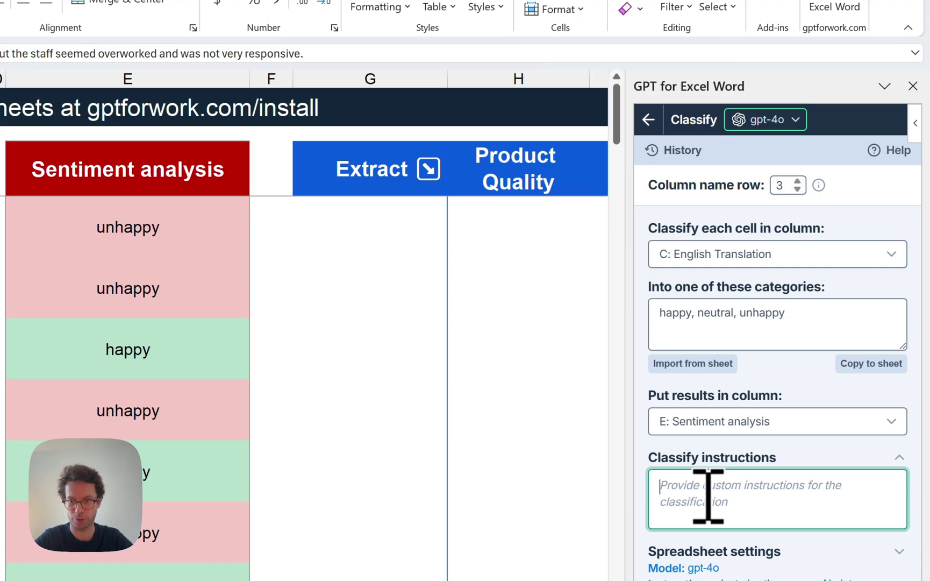
pyautogui.press('super+Tab')
pyautogui.press('super+Tab')
pyautogui.press('super+Tab')
pyautogui.press('super+Tab')
pyautogui.press('super+Tab')
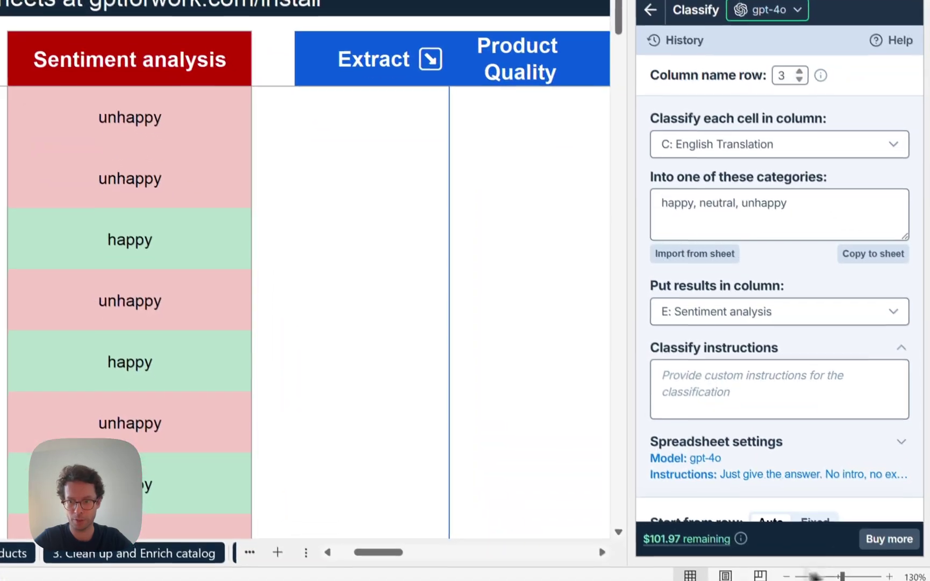
pyautogui.click(764, 380)
pyautogui.write('only choose unhappy if the feedback is completely negative')
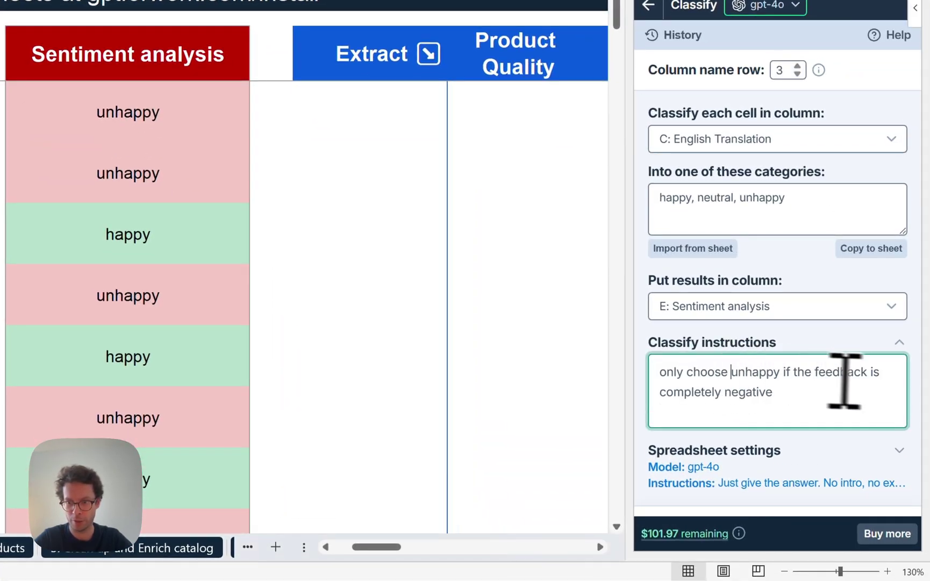
pyautogui.hotkey('ctrl', 'z')
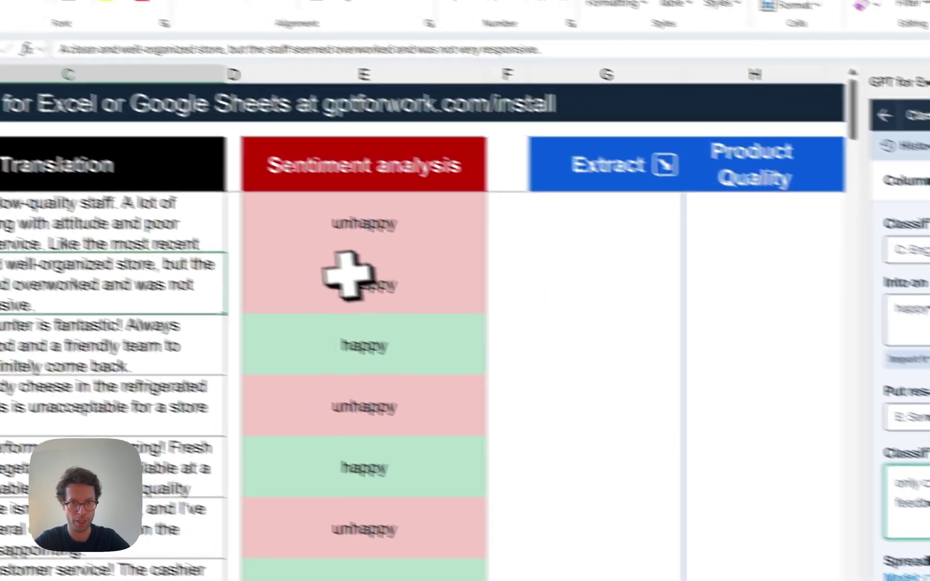
# Run Classify on 3 rows into Extract column G: unhappy, neutral, happy. Close the notice.
pyautogui.click(573, 269)
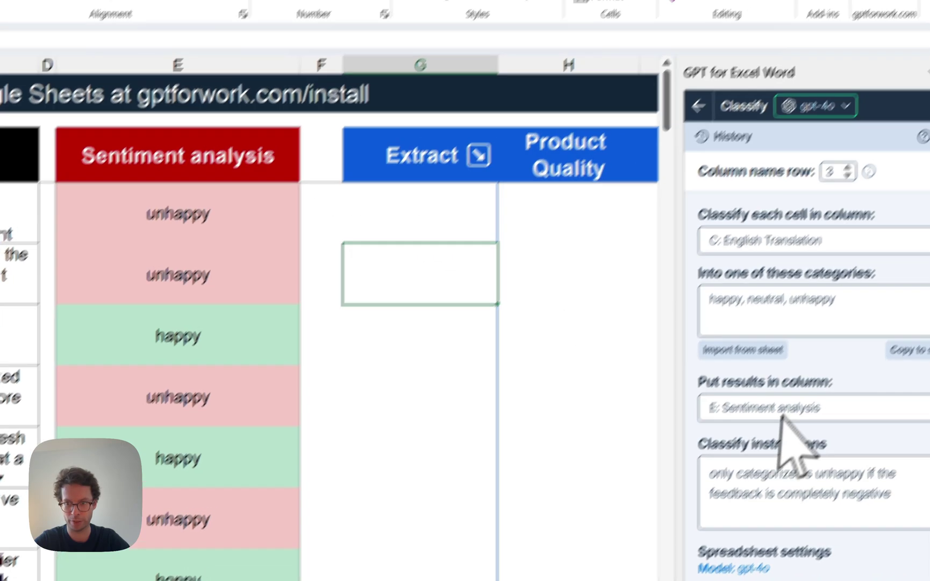
pyautogui.click(809, 401)
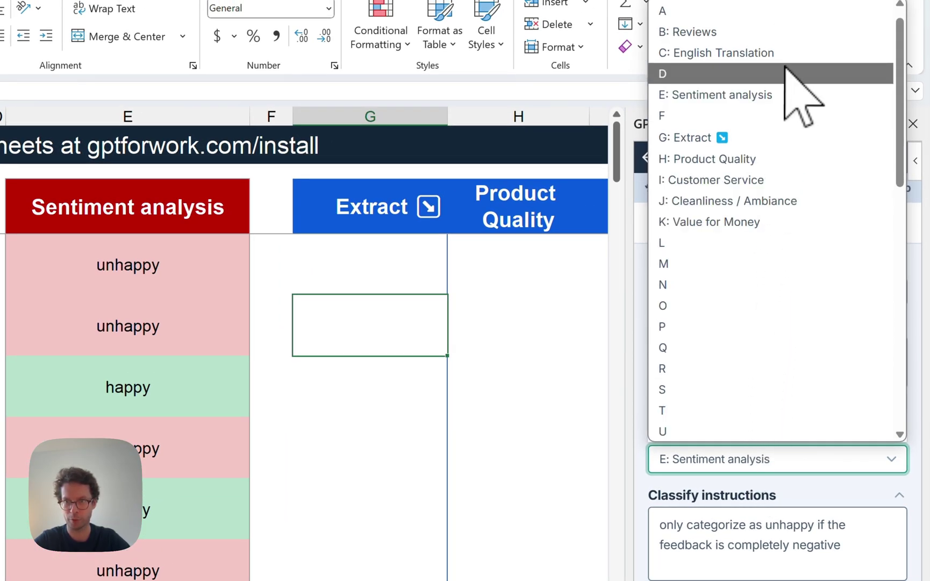
pyautogui.click(760, 115)
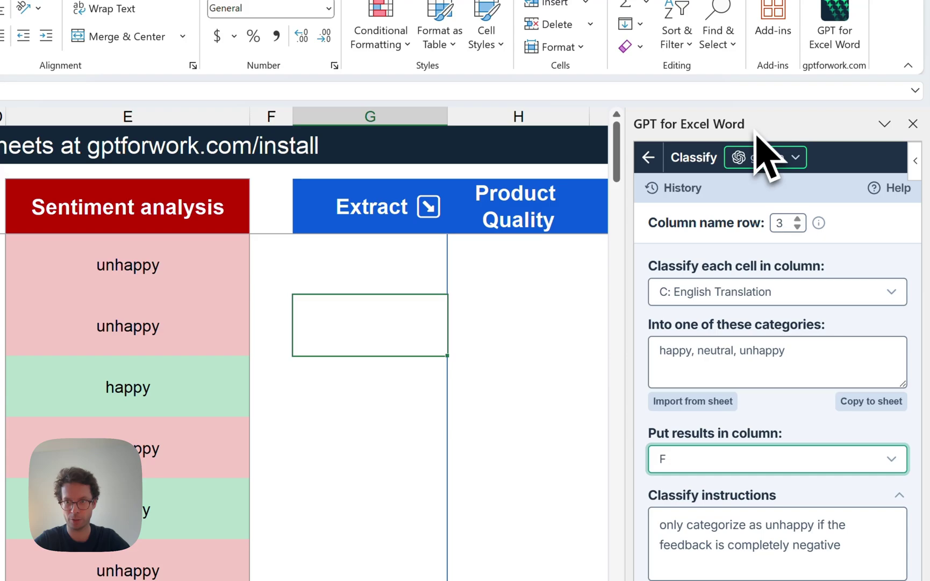
pyautogui.click(753, 460)
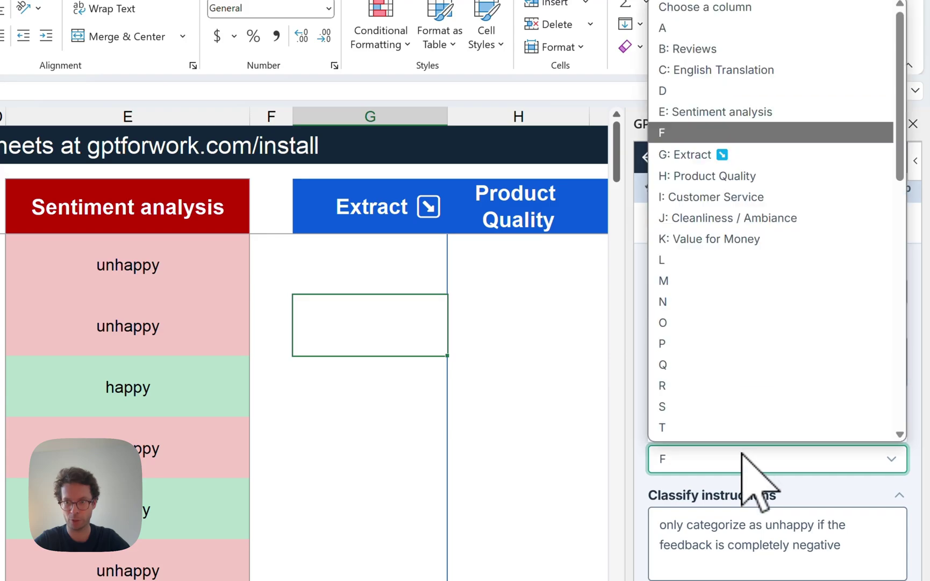
pyautogui.click(764, 154)
pyautogui.scroll(-3, 800, 394)
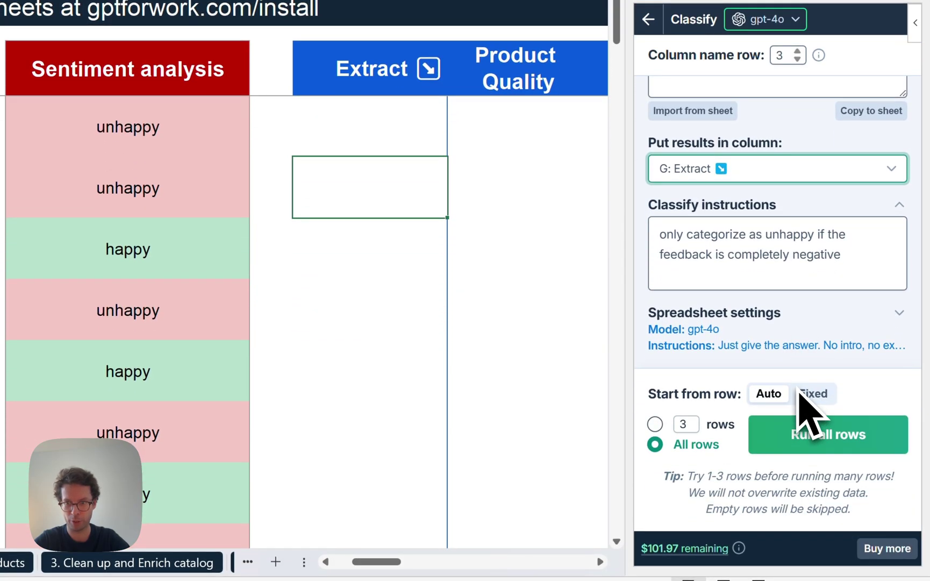
pyautogui.click(656, 425)
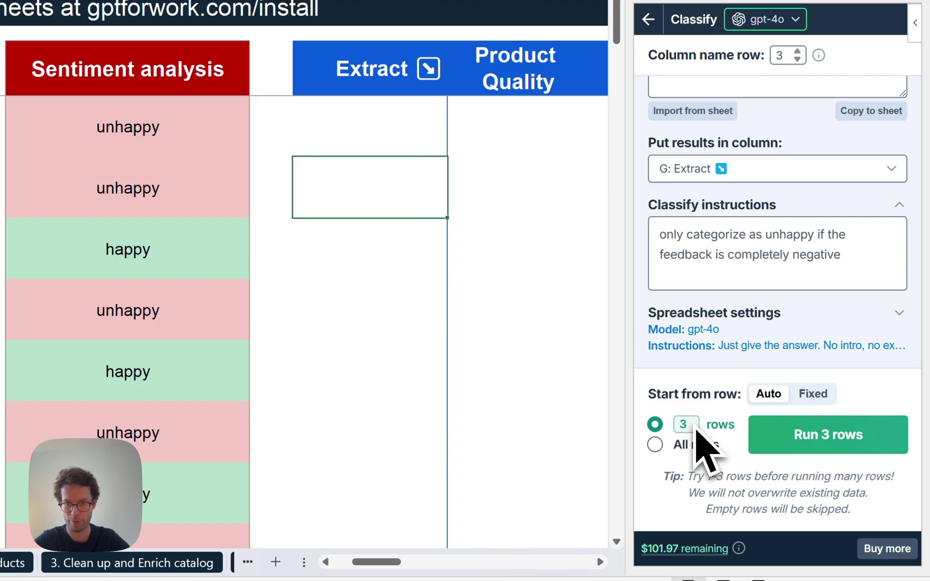
pyautogui.click(842, 434)
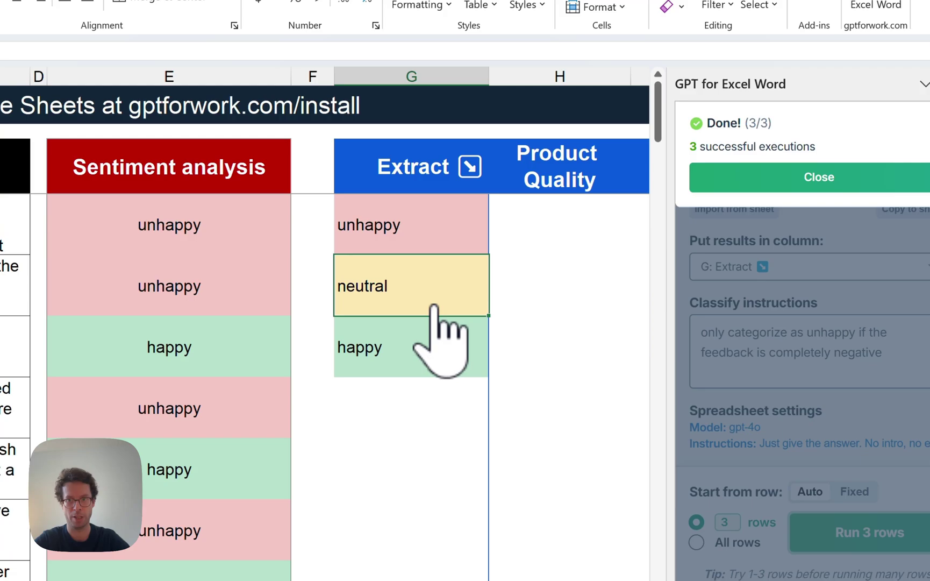
pyautogui.click(745, 182)
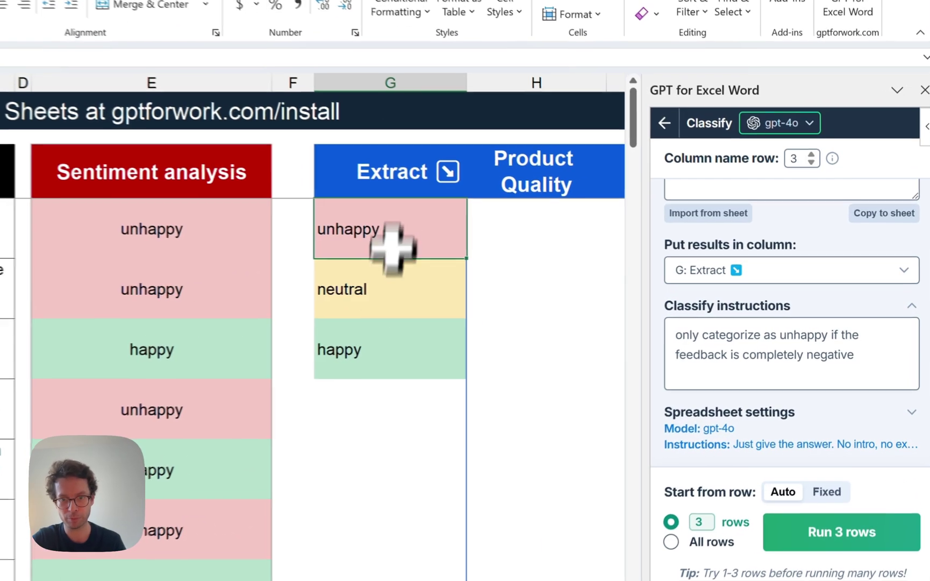
# Delete the three trial results in G4:G6.
pyautogui.moveTo(534, 250); pyautogui.dragTo(519, 335)
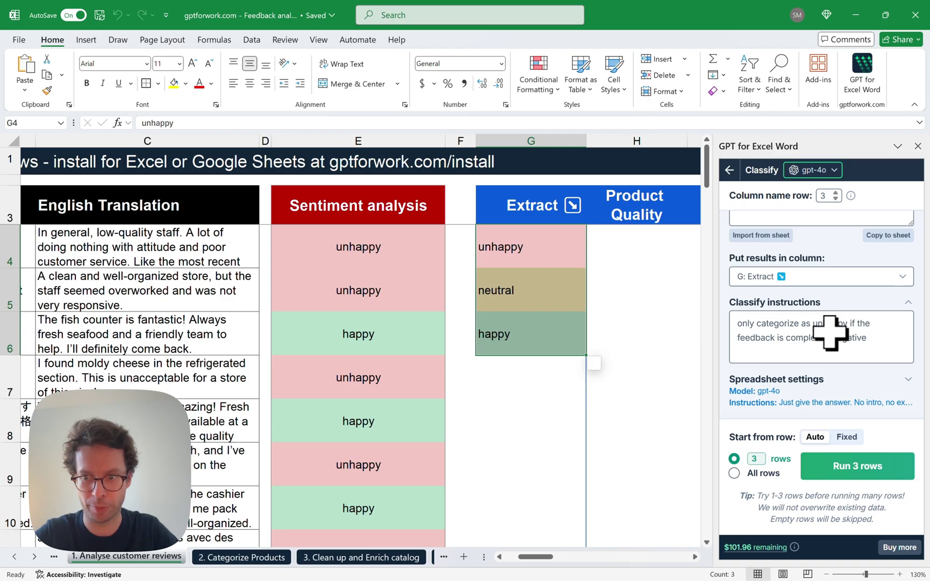
pyautogui.press('Delete')
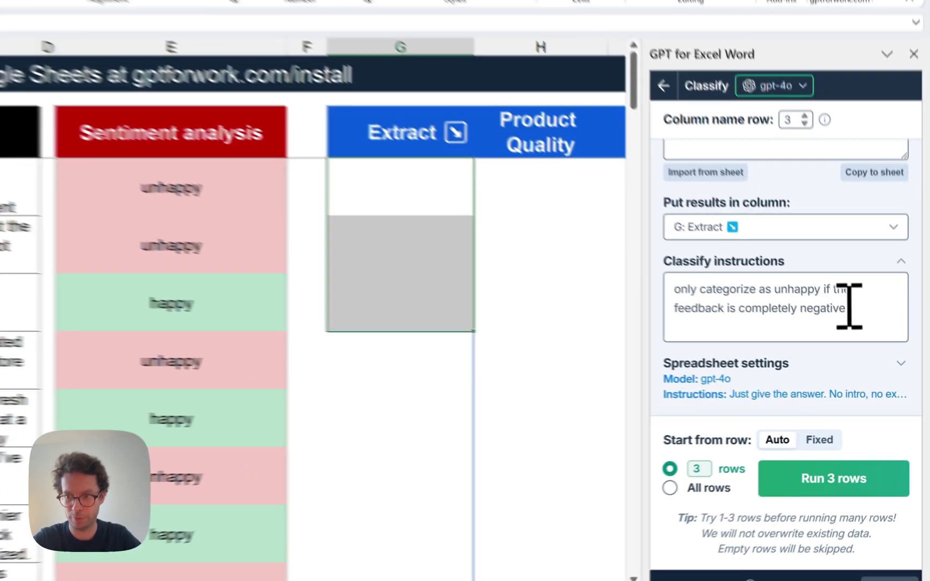
pyautogui.click(888, 336)
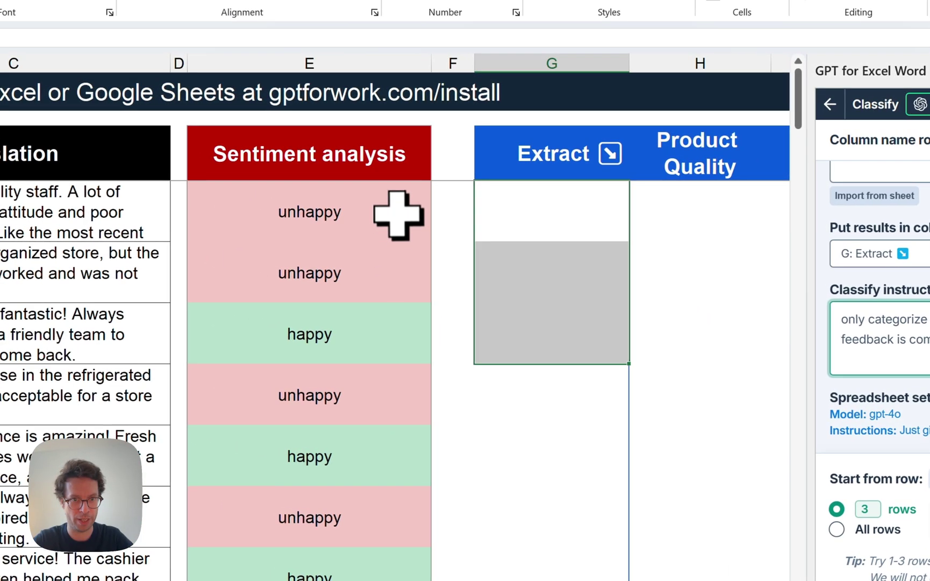
# Review the Sentiment analysis labels in column E, including the neutral one in row 12.
pyautogui.click(213, 176)
pyautogui.scroll(-4, 387, 385)
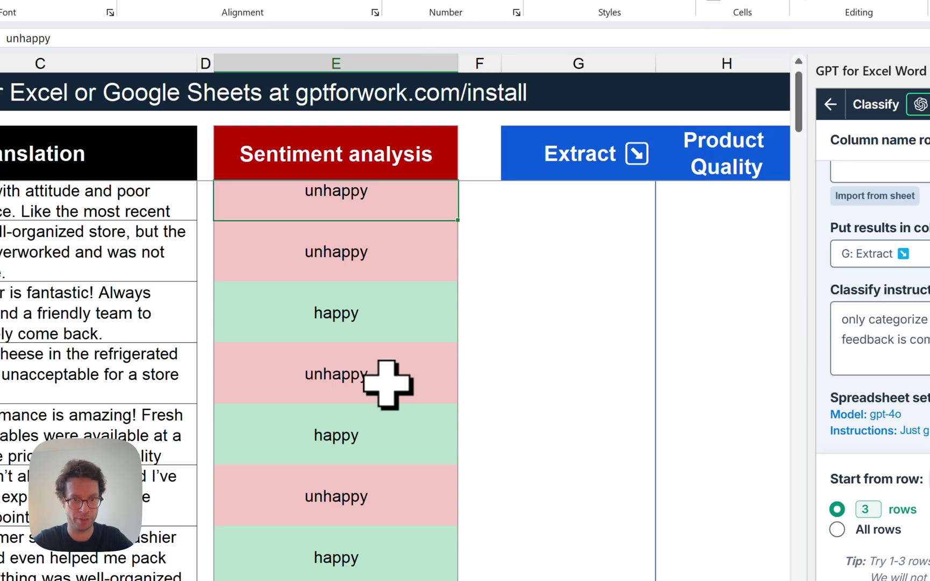
pyautogui.scroll(4, 389, 380)
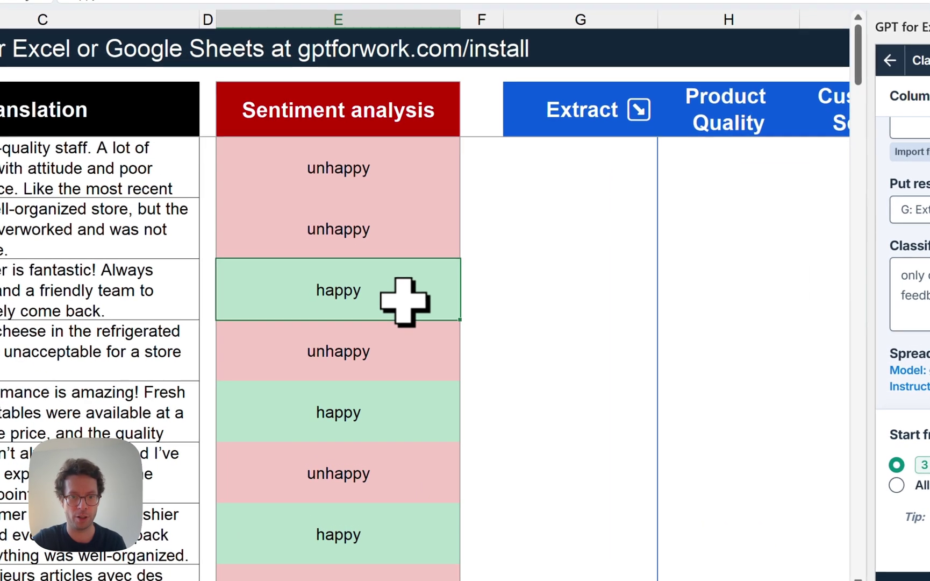
pyautogui.scroll(-2, 379, 341)
pyautogui.scroll(-1, 404, 301)
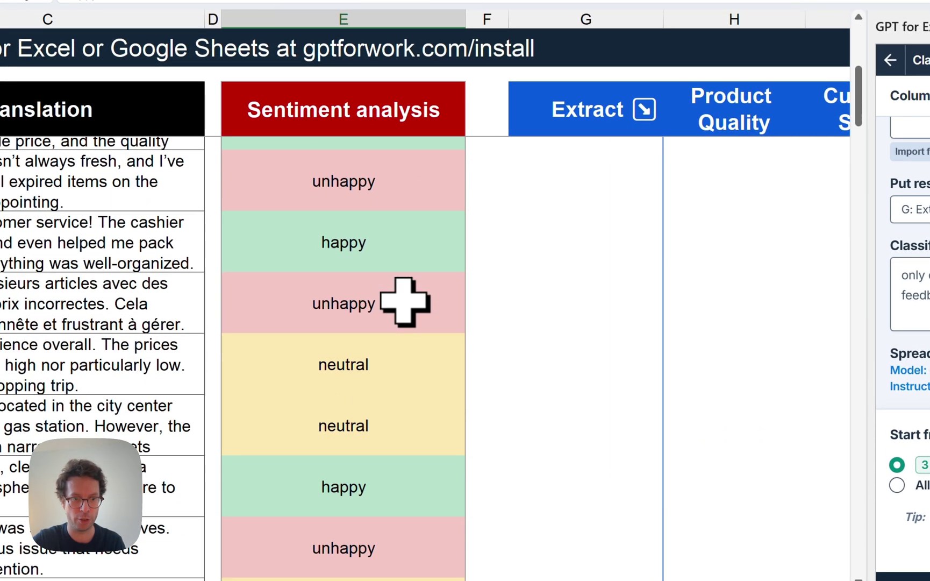
pyautogui.click(361, 370)
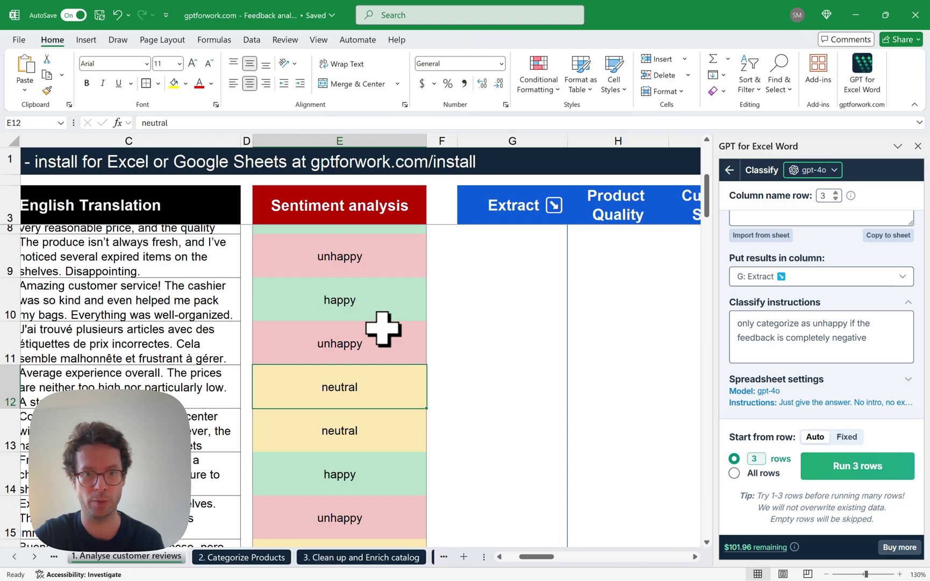
# Enter =COUNTIFS($E:$E,N6) in O6 to count Happy reviews (15).
pyautogui.hscroll(10, 383, 329)
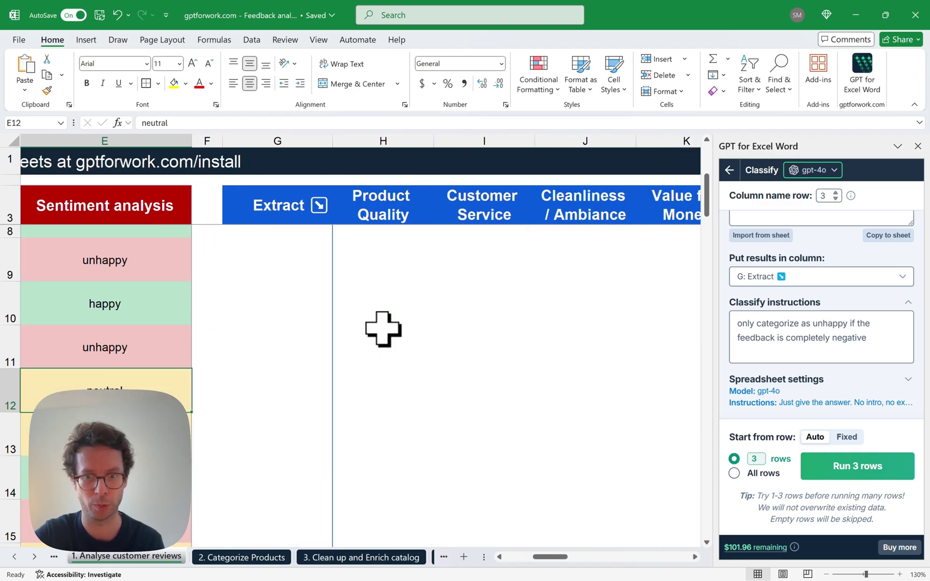
pyautogui.hscroll(2, 383, 329)
pyautogui.scroll(4, 383, 329)
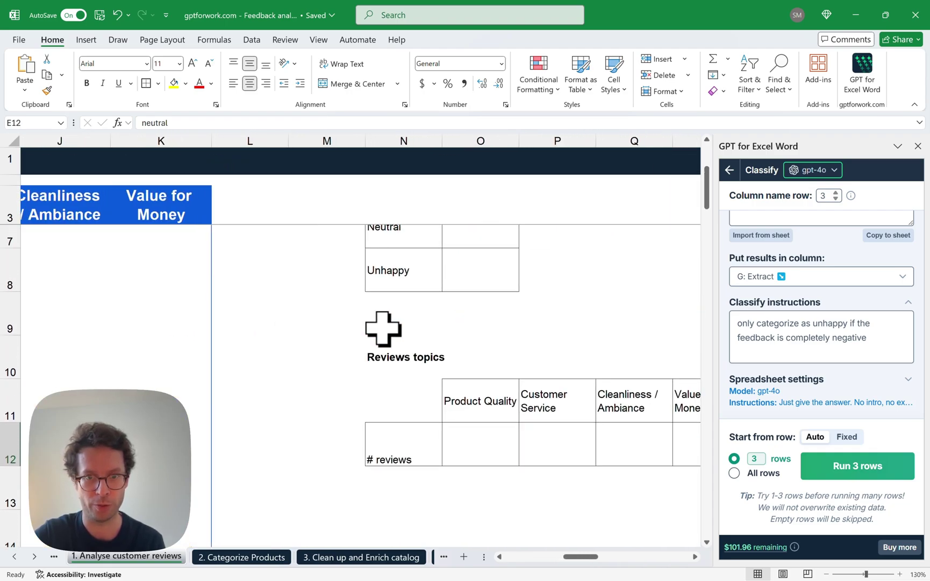
pyautogui.click(480, 330)
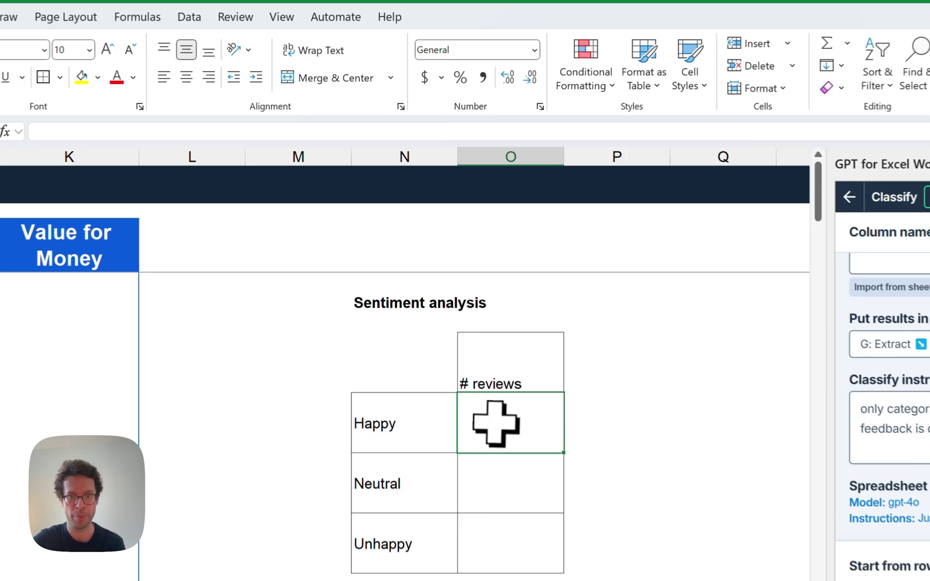
pyautogui.hscroll(4, 478, 334)
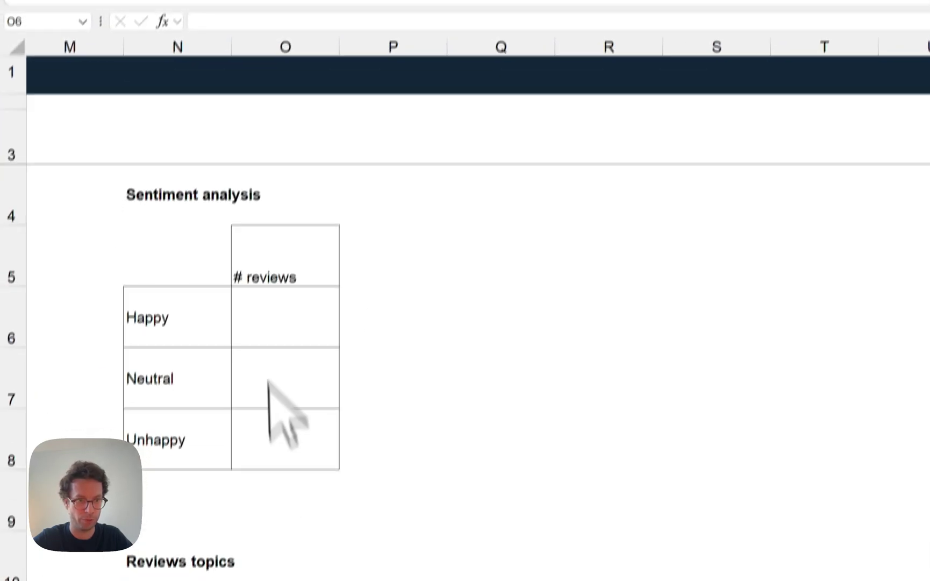
pyautogui.click(154, 474)
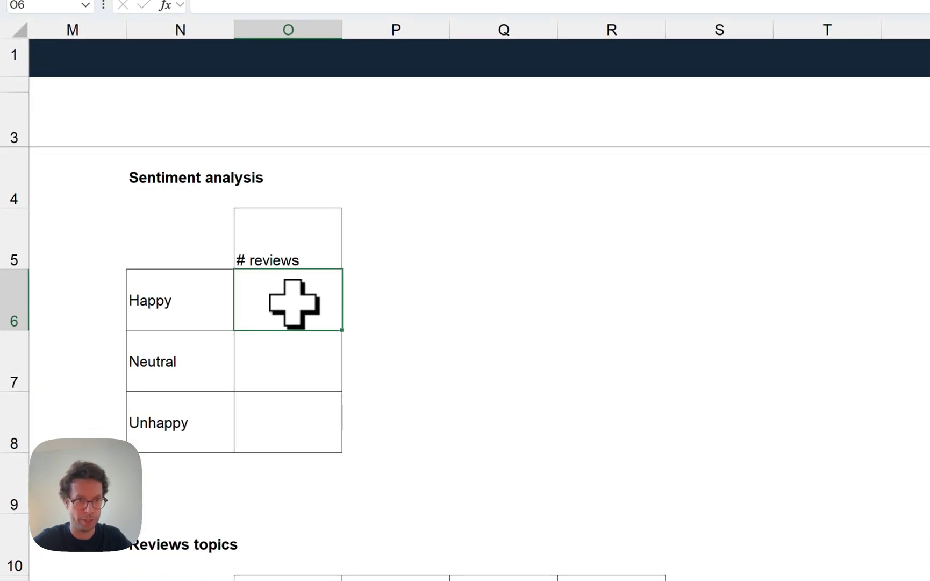
pyautogui.write('=COUNTIFS($E:$E,N6)')
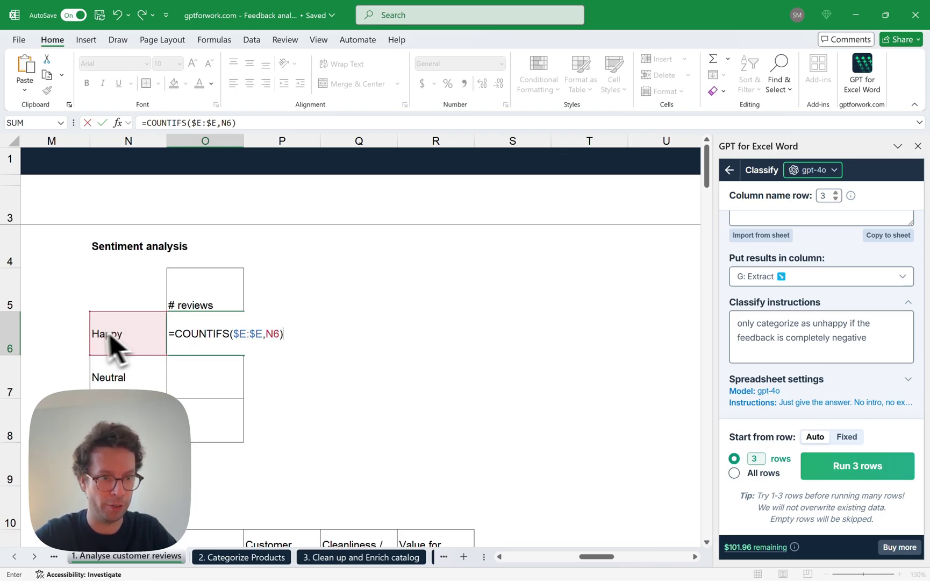
pyautogui.press('Return')
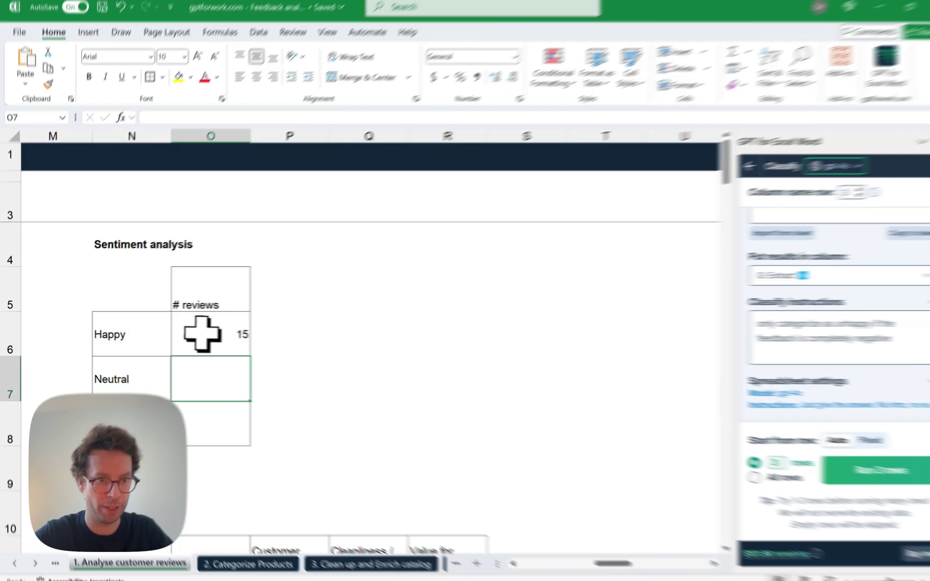
# Fill the count formula down to O8 (Neutral 9, Unhappy 30) and select N5:O8.
pyautogui.click(183, 332)
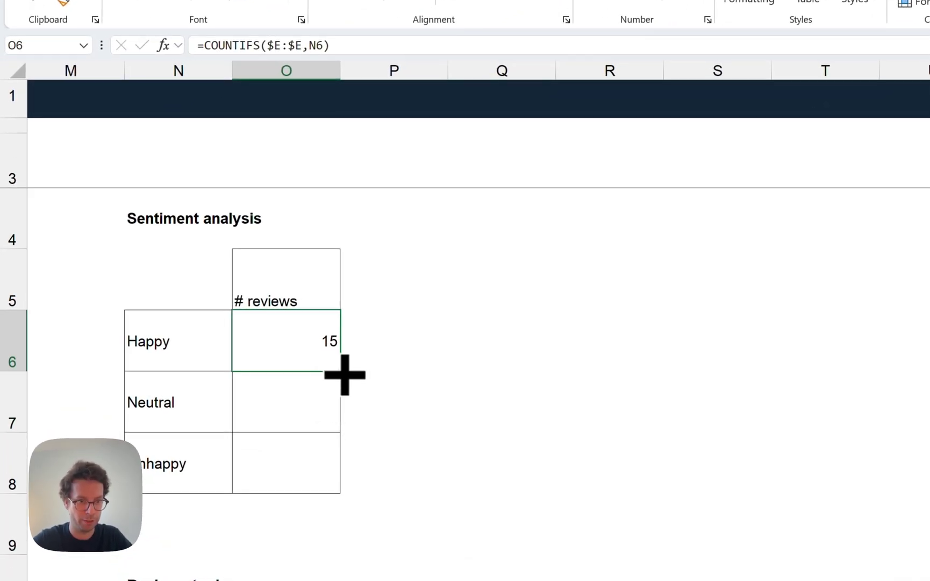
pyautogui.moveTo(329, 480); pyautogui.dragTo(330, 480)
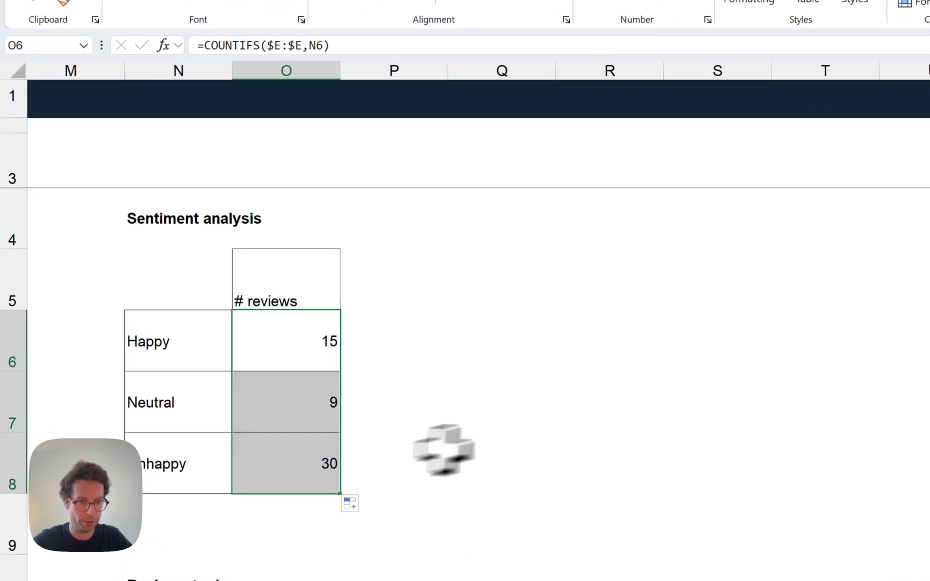
pyautogui.click(256, 411)
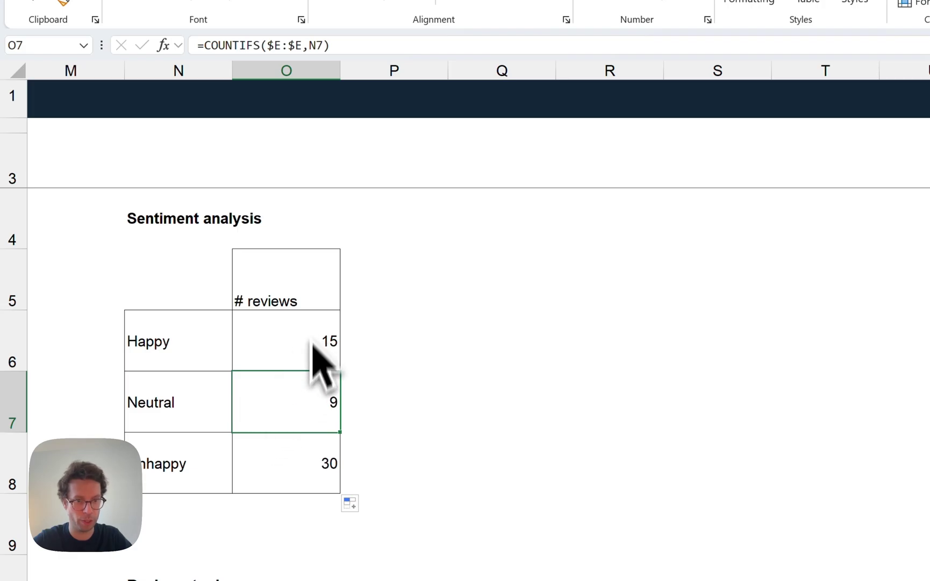
pyautogui.click(323, 476)
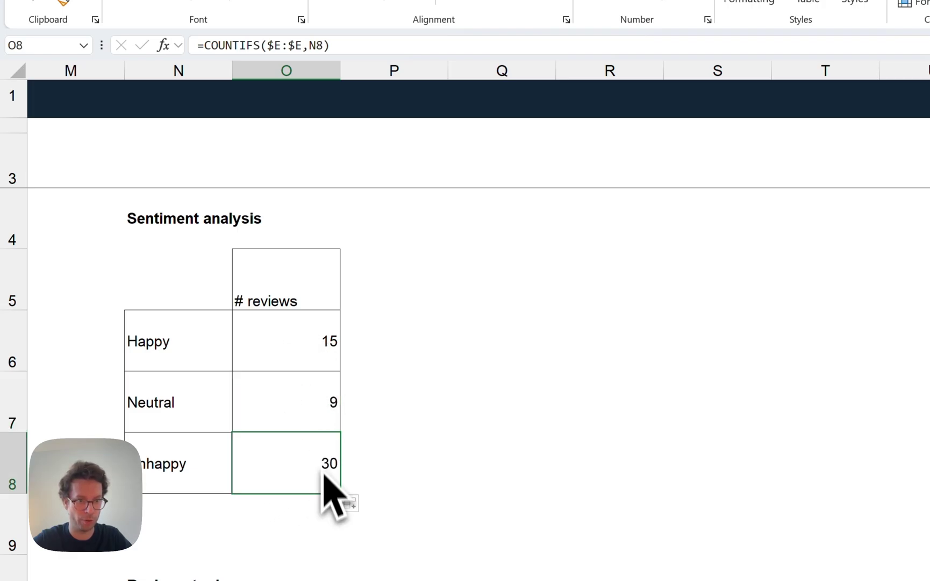
pyautogui.moveTo(179, 303); pyautogui.dragTo(285, 471)
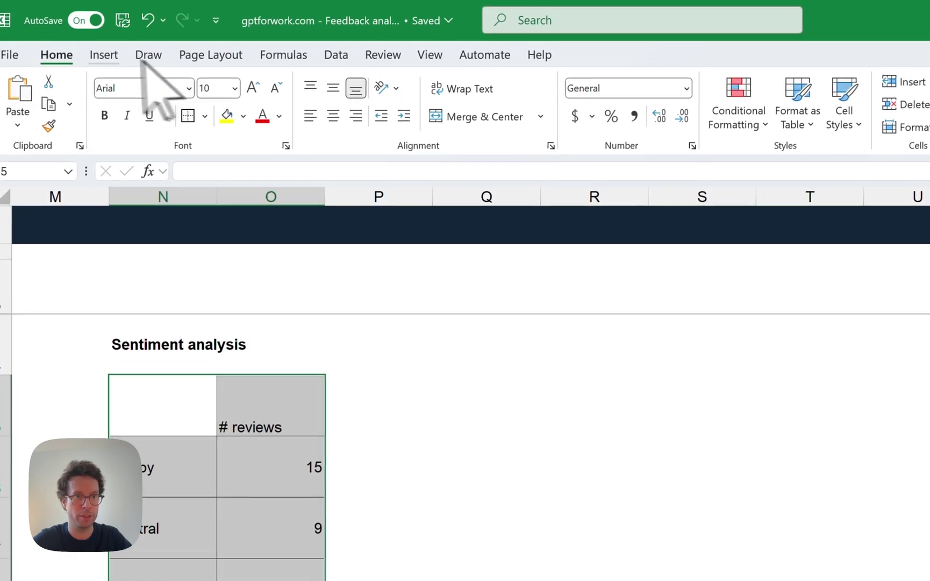
# Insert a recommended pie chart of the review counts and move it up and right.
pyautogui.click(102, 56)
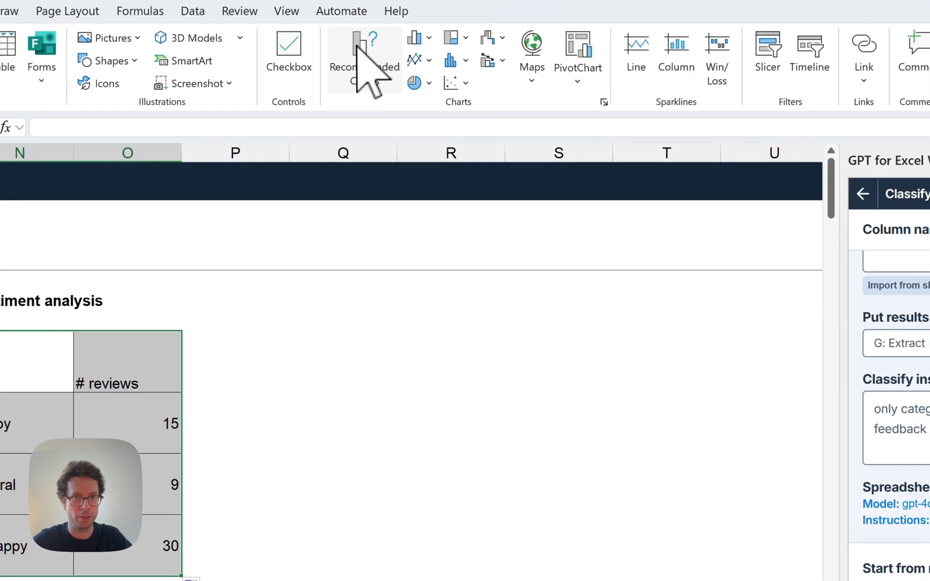
pyautogui.click(505, 92)
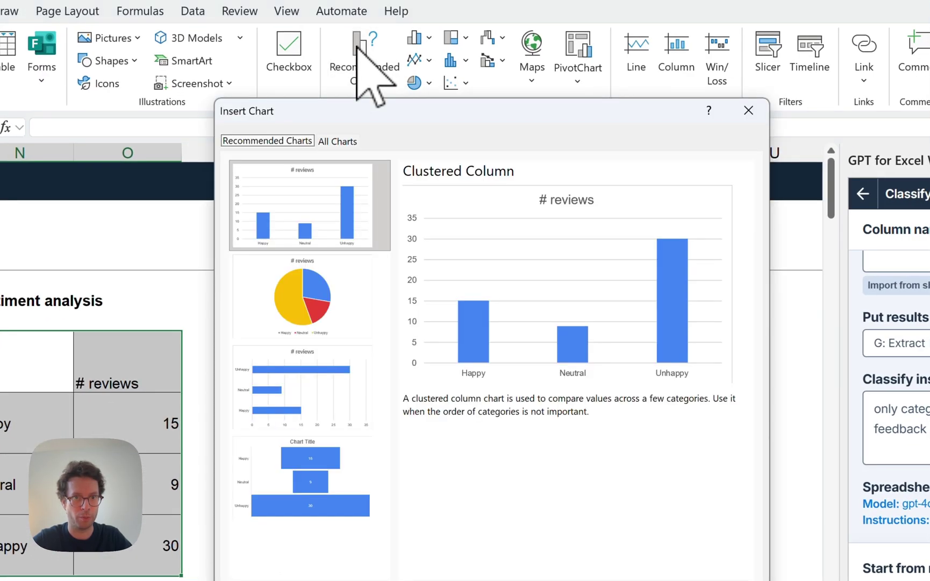
pyautogui.click(297, 300)
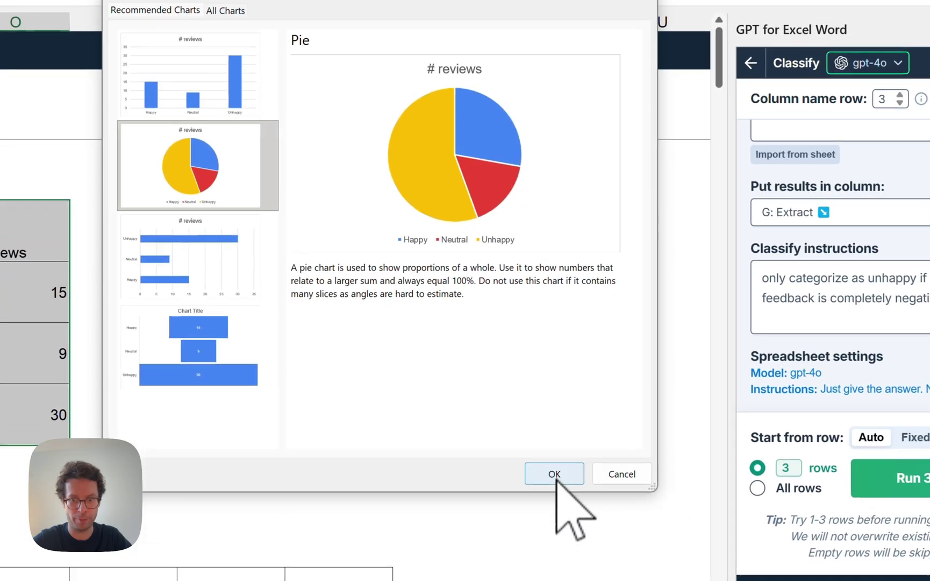
pyautogui.click(554, 474)
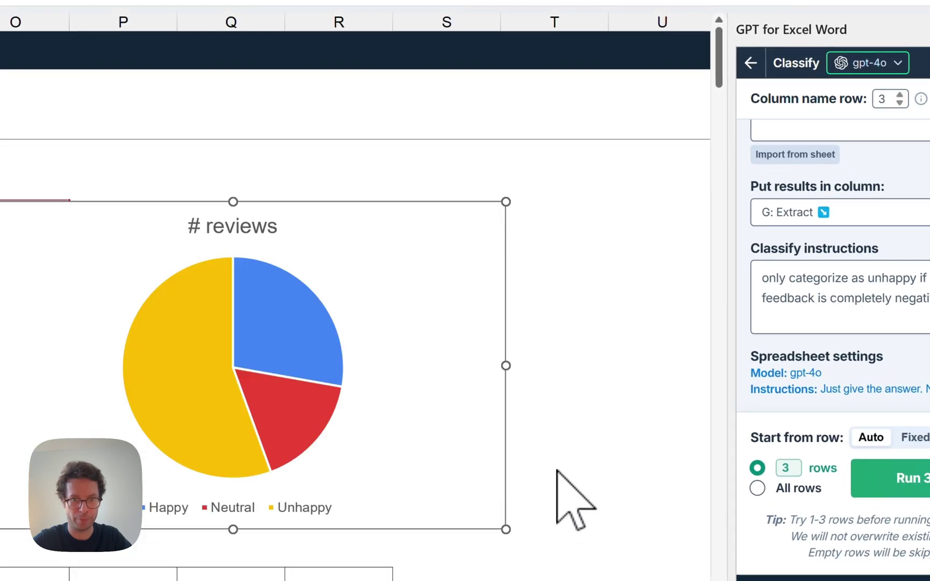
pyautogui.moveTo(343, 245); pyautogui.dragTo(486, 185)
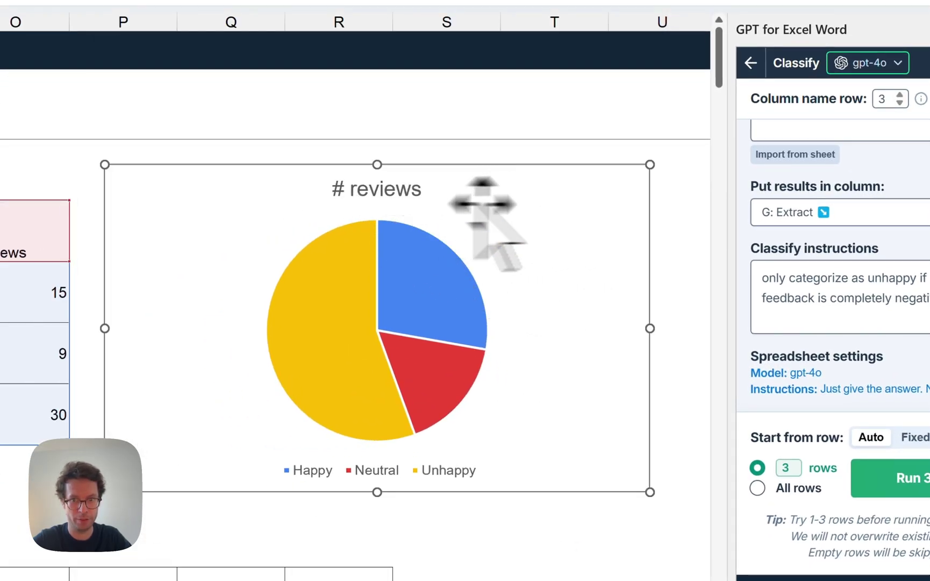
# Apply the pie chart style that shows percentage data labels with the legend above.
pyautogui.click(453, 201)
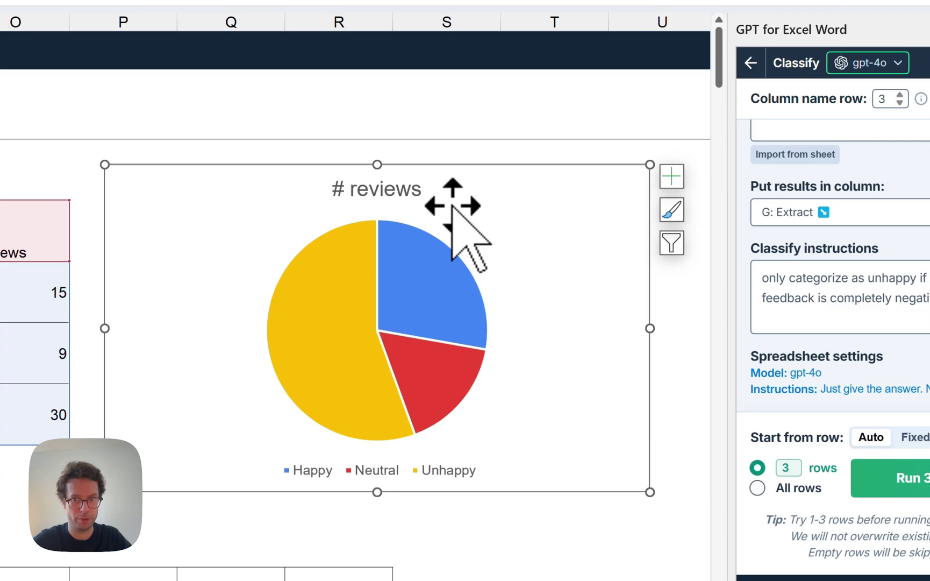
pyautogui.click(675, 213)
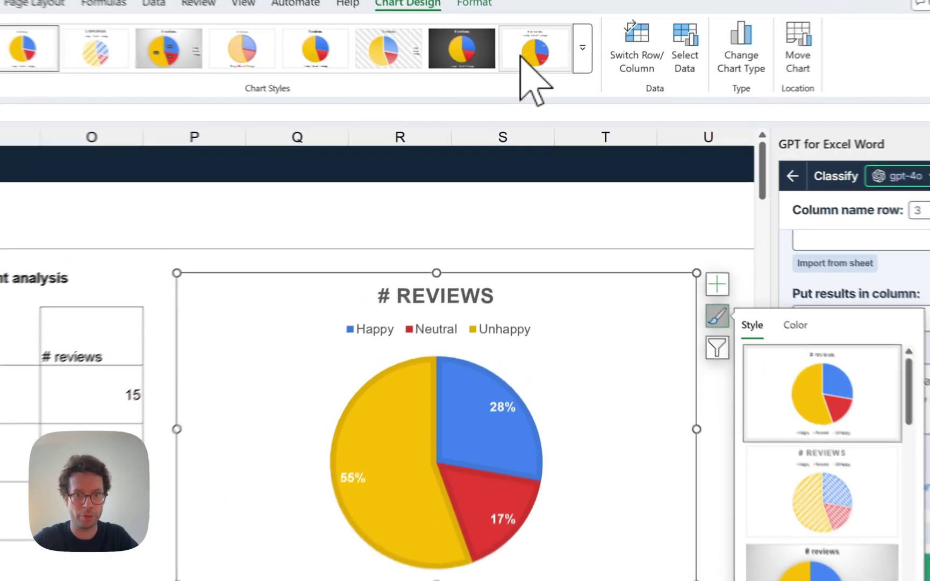
pyautogui.click(532, 83)
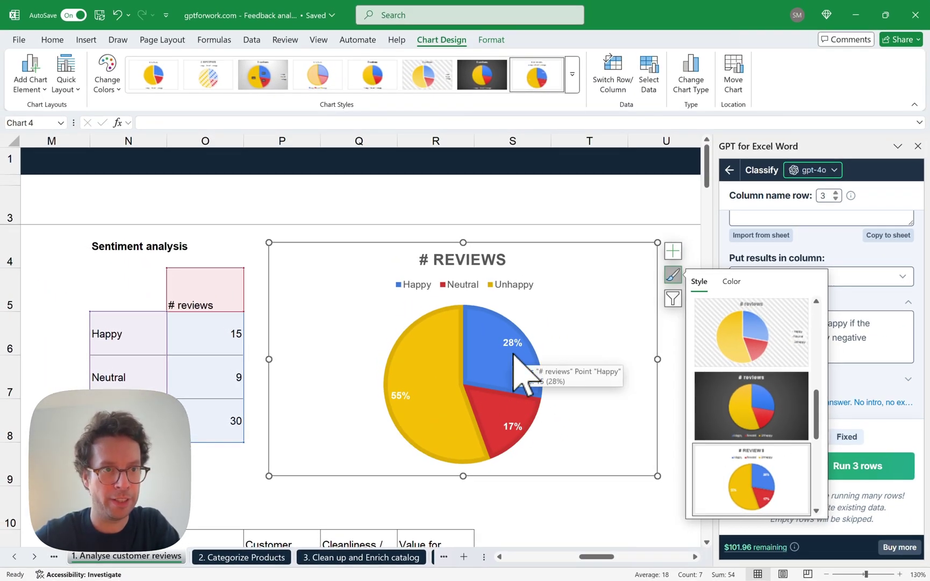
# Return to the GPT for Excel tool list and open the Extract tool.
pyautogui.scroll(-1, 572, 505)
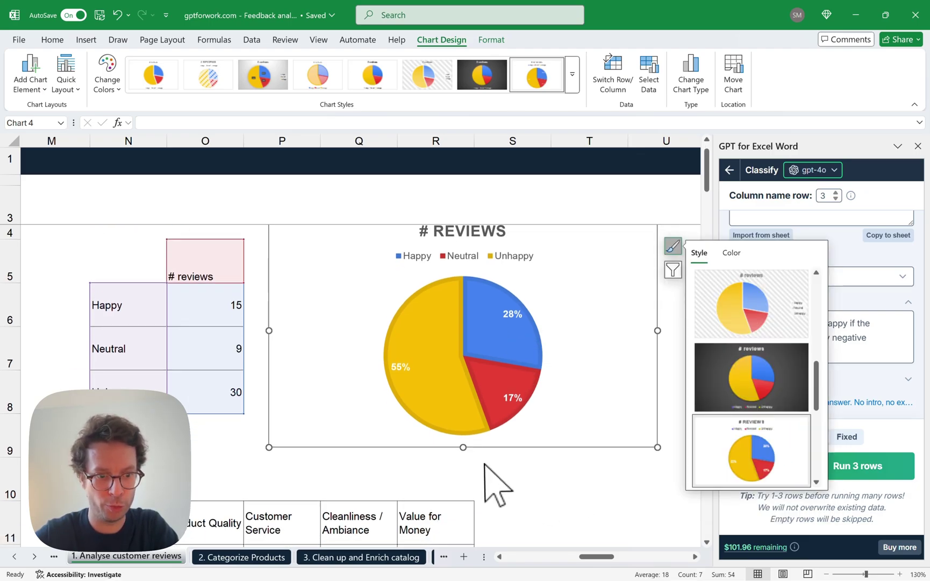
pyautogui.scroll(-3, 489, 471)
pyautogui.hscroll(-1, 489, 470)
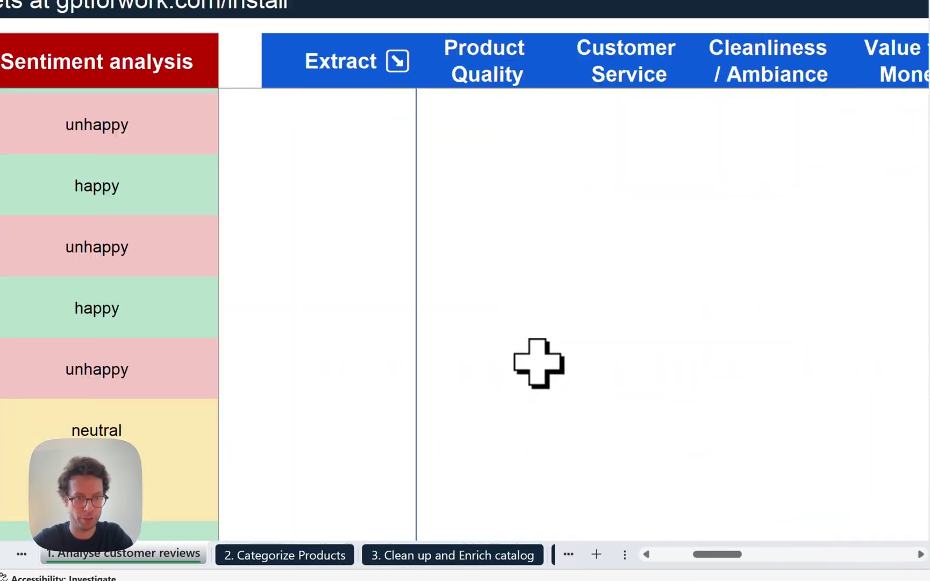
pyautogui.hscroll(-3, 538, 363)
pyautogui.hscroll(5, 538, 363)
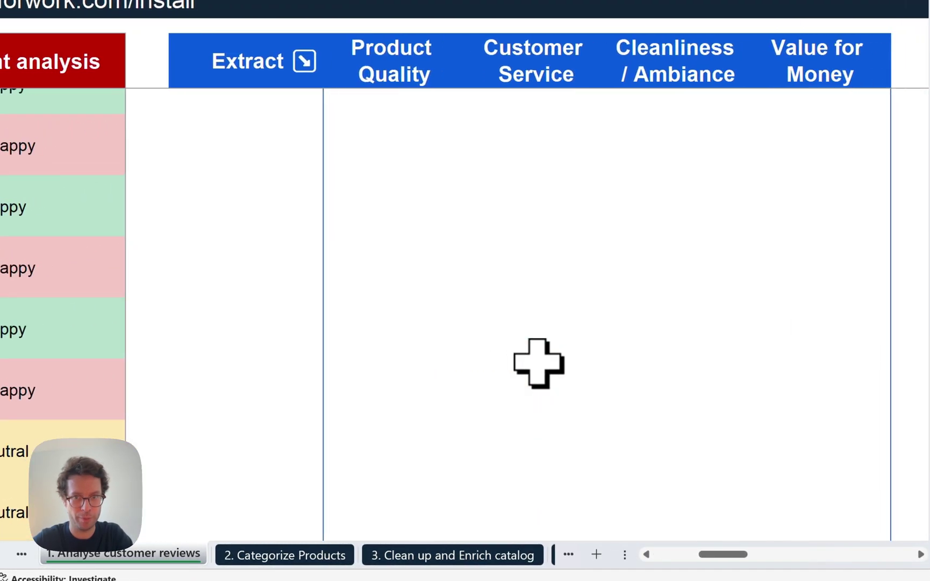
pyautogui.scroll(2, 422, 420)
pyautogui.hscroll(-1, 422, 419)
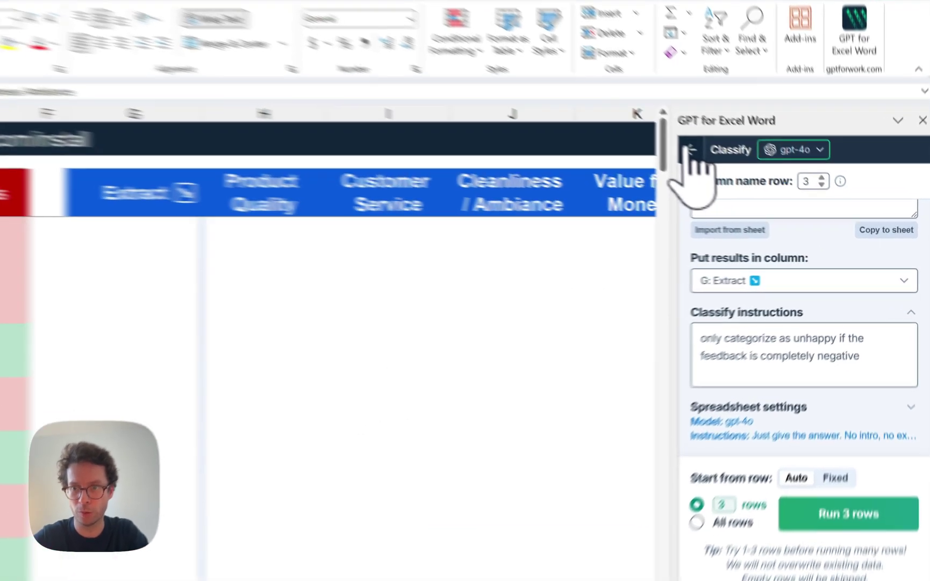
pyautogui.click(729, 170)
pyautogui.click(731, 438)
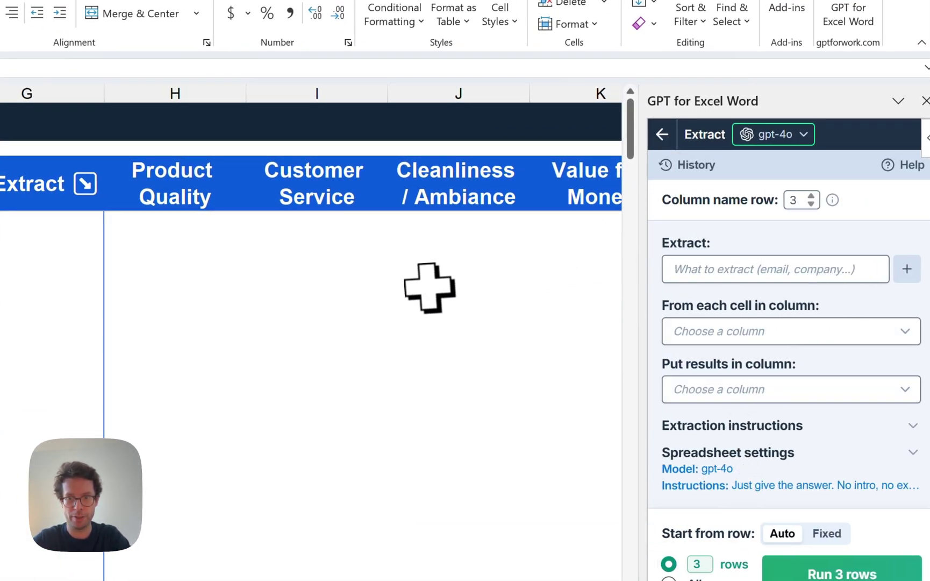
pyautogui.hscroll(3, 430, 288)
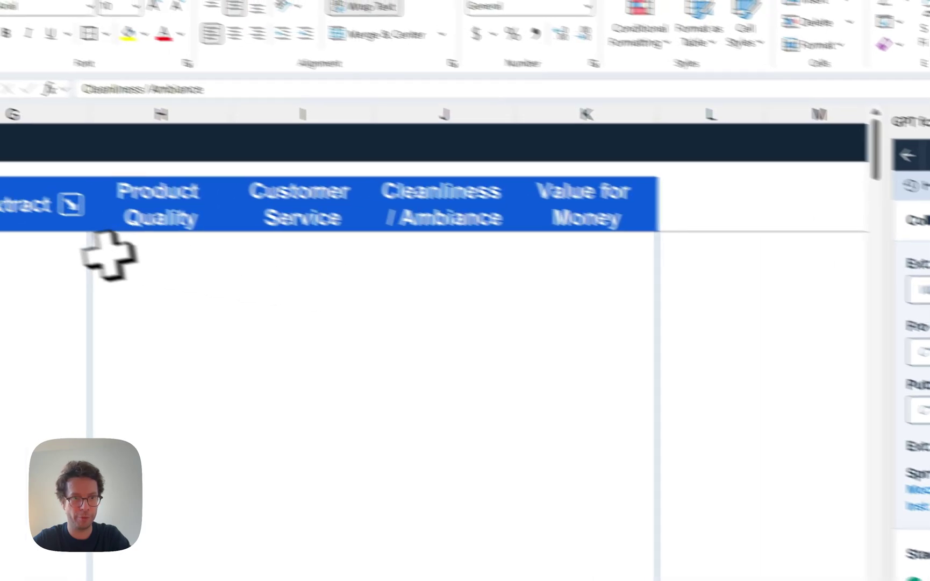
# Add Product Quality and Customer Service as the first two topics to extract.
pyautogui.click(201, 239)
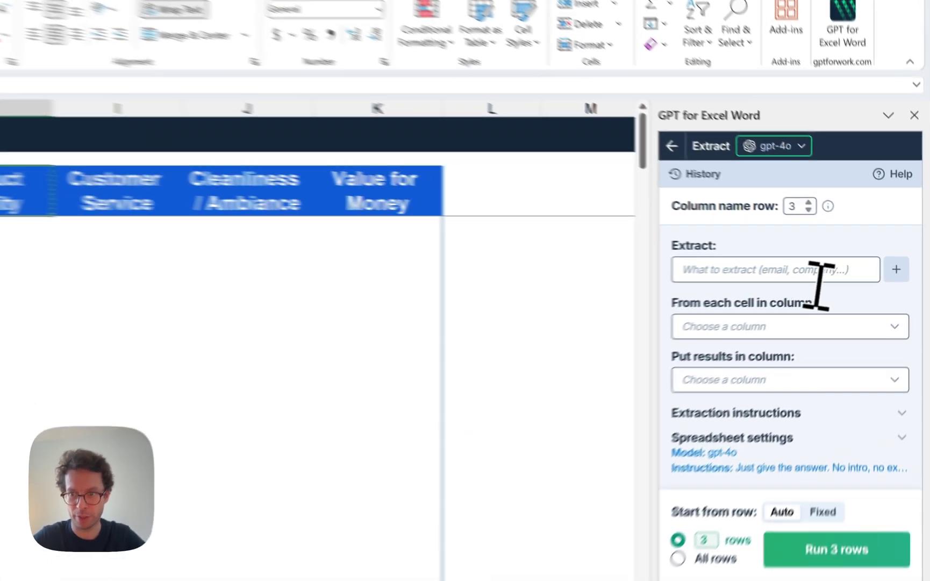
pyautogui.click(829, 269)
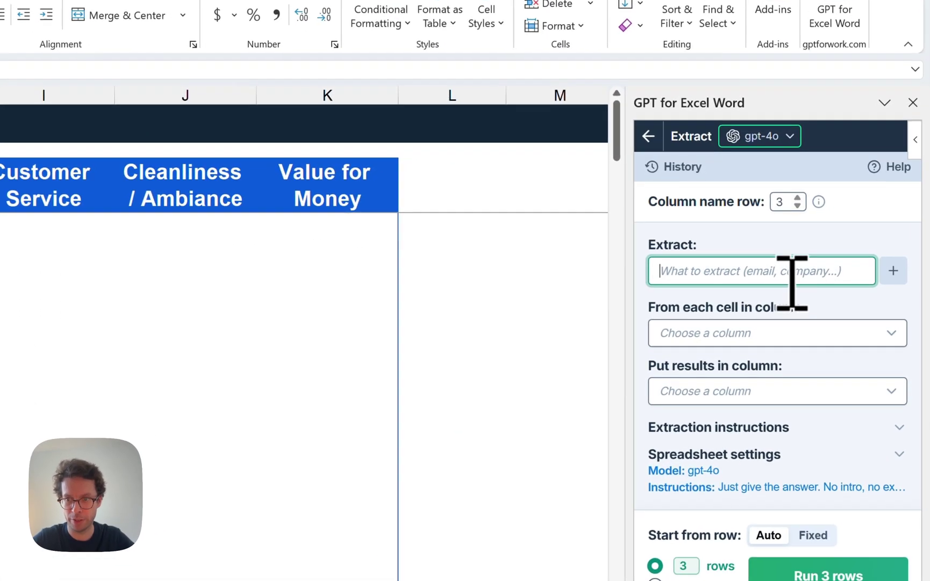
pyautogui.write('Product Quality')
pyautogui.click(890, 273)
pyautogui.click(27, 175)
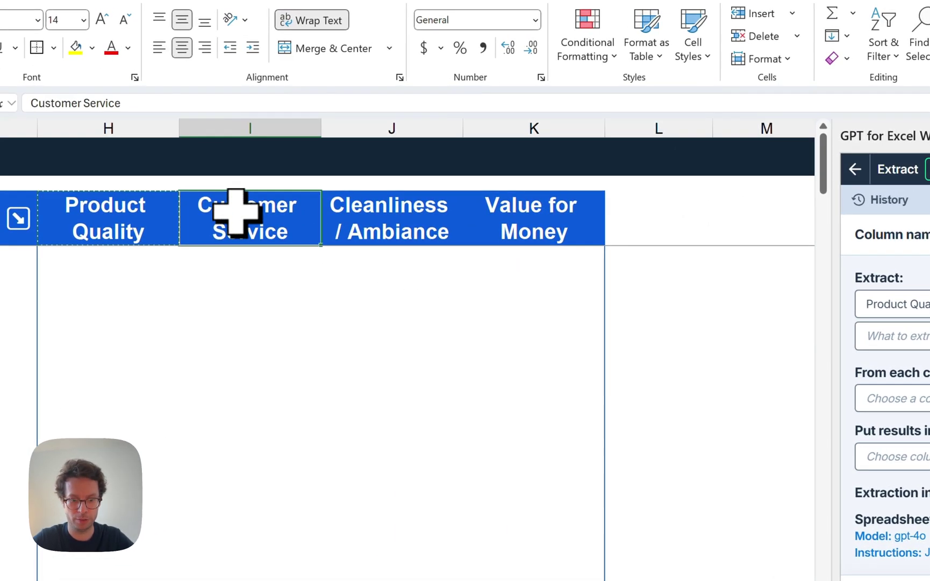
pyautogui.hotkey('ctrl', 'c')
pyautogui.click(893, 335)
pyautogui.hotkey('ctrl', 'v')
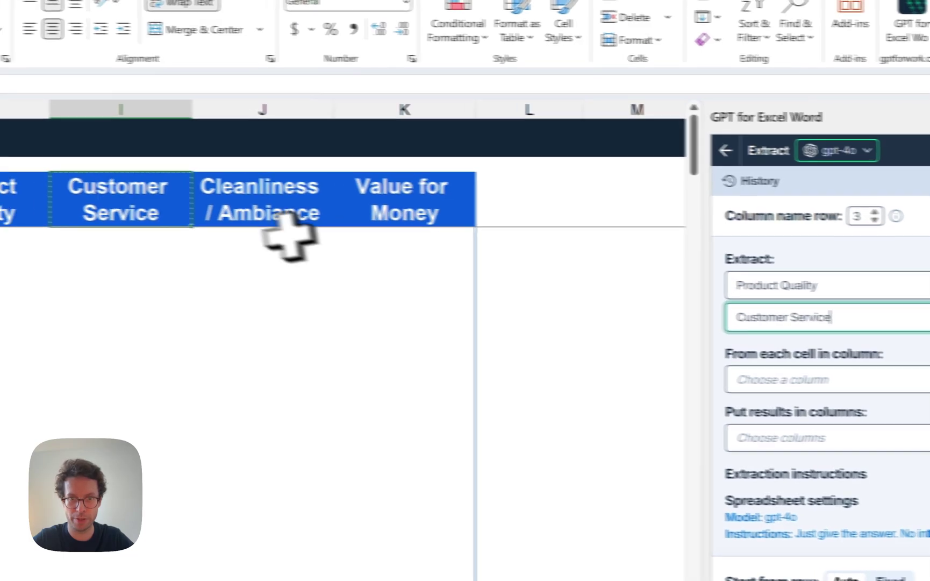
# Add Cleanliness / Ambiance and Value for Money as the third and fourth topics.
pyautogui.click(388, 213)
pyautogui.hotkey('ctrl', 'c')
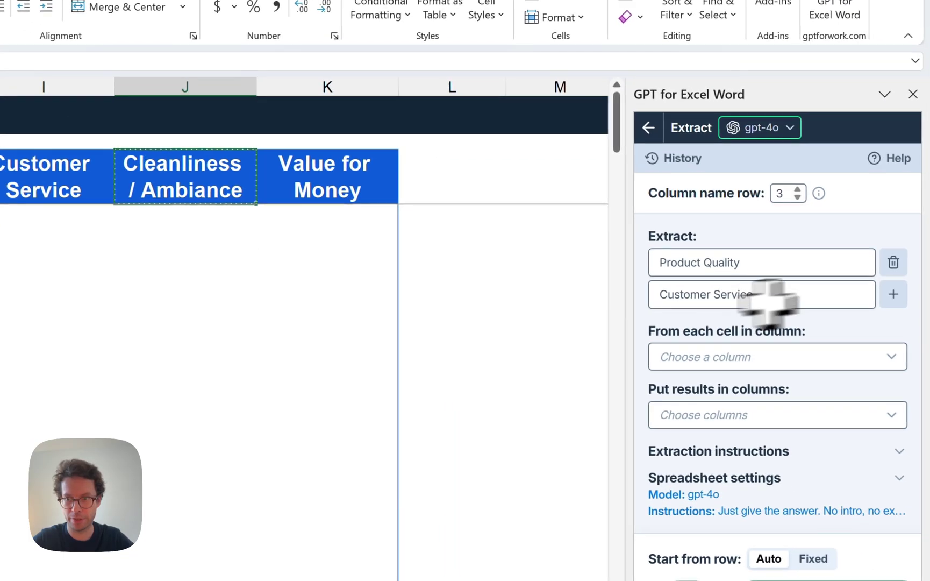
pyautogui.click(893, 294)
pyautogui.click(806, 328)
pyautogui.hotkey('ctrl', 'v')
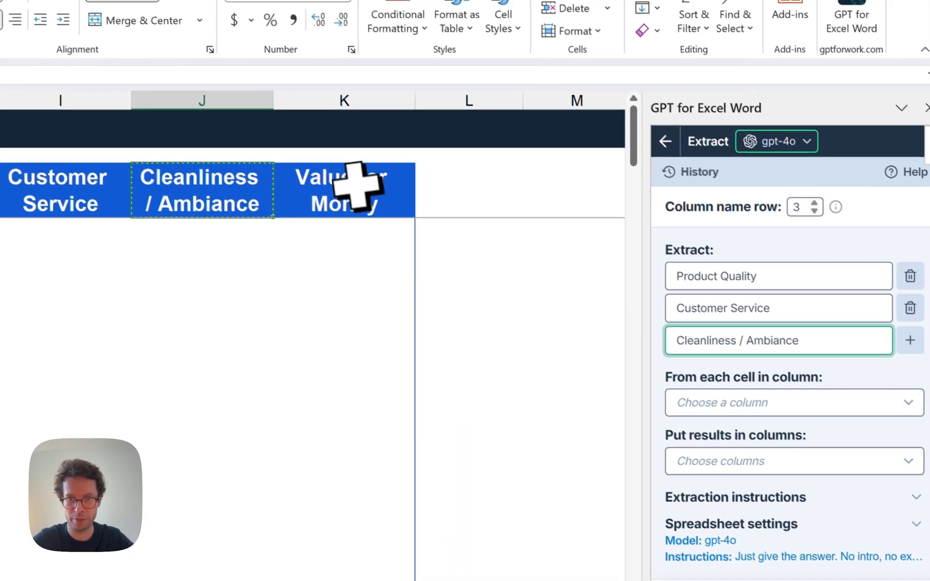
pyautogui.click(338, 172)
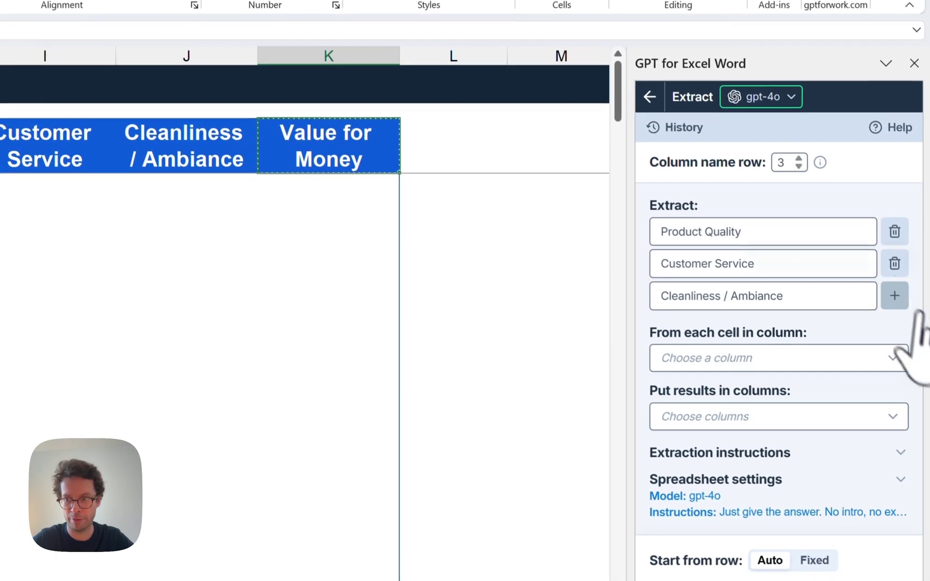
pyautogui.click(916, 344)
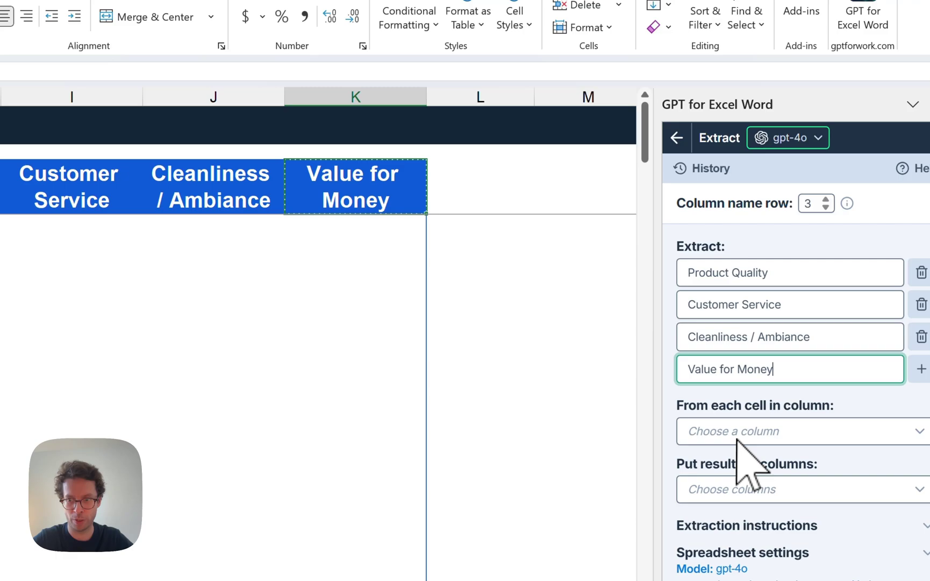
# Use English Translation column C as source, output to columns H, I, J, K, processing all rows.
pyautogui.click(740, 430)
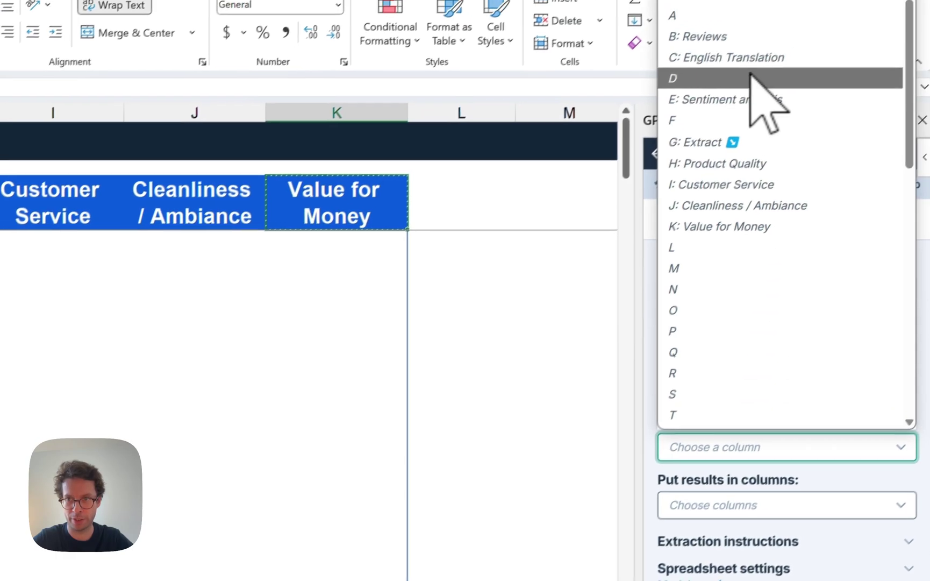
pyautogui.click(751, 57)
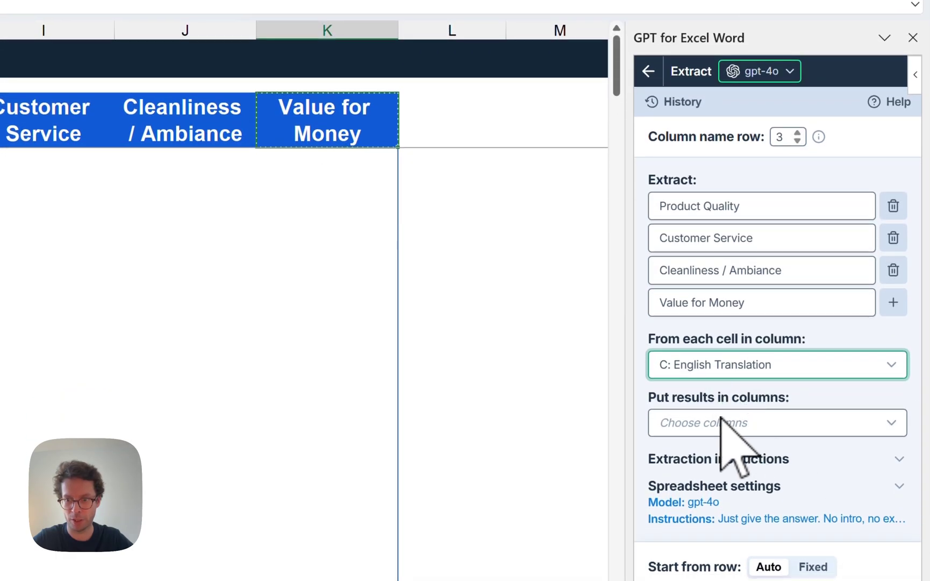
pyautogui.click(720, 422)
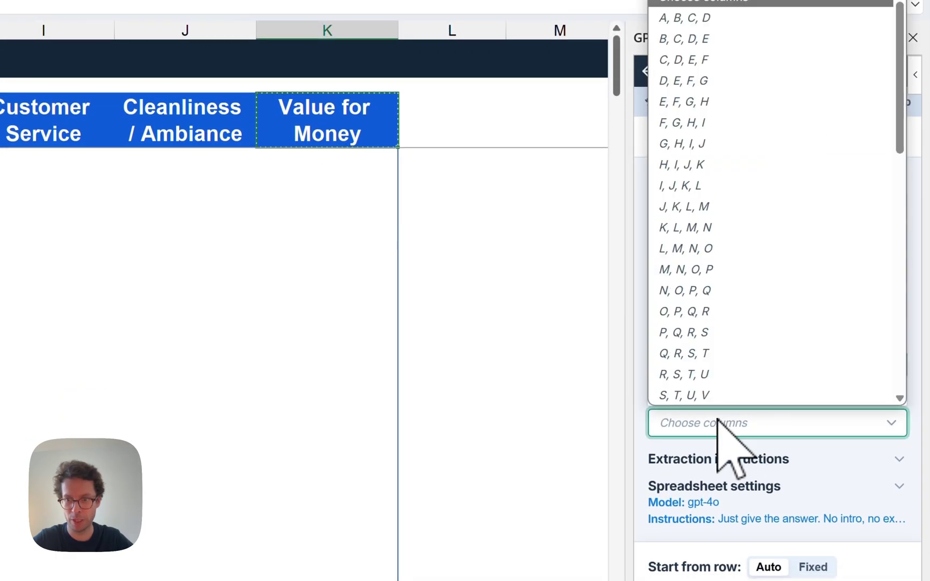
pyautogui.click(711, 164)
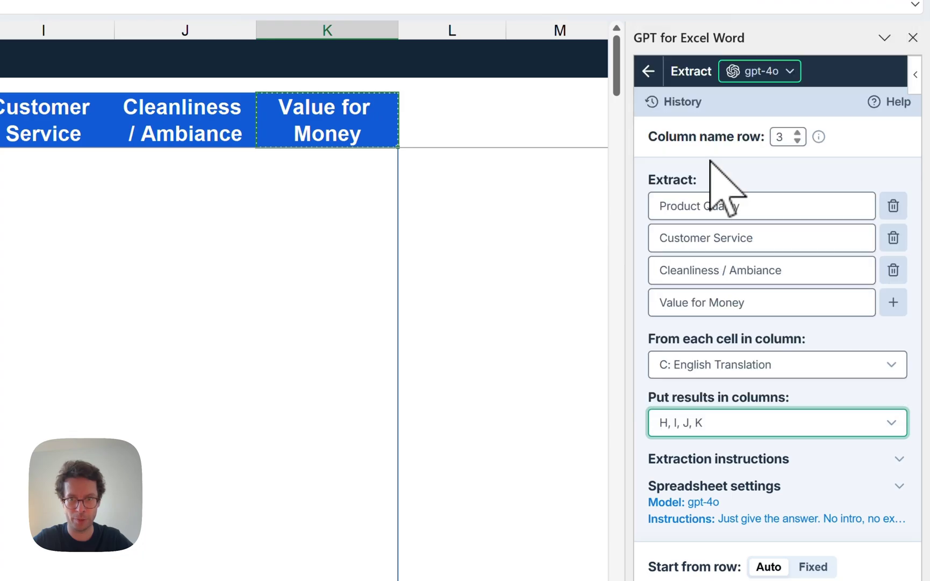
pyautogui.scroll(-3, 715, 500)
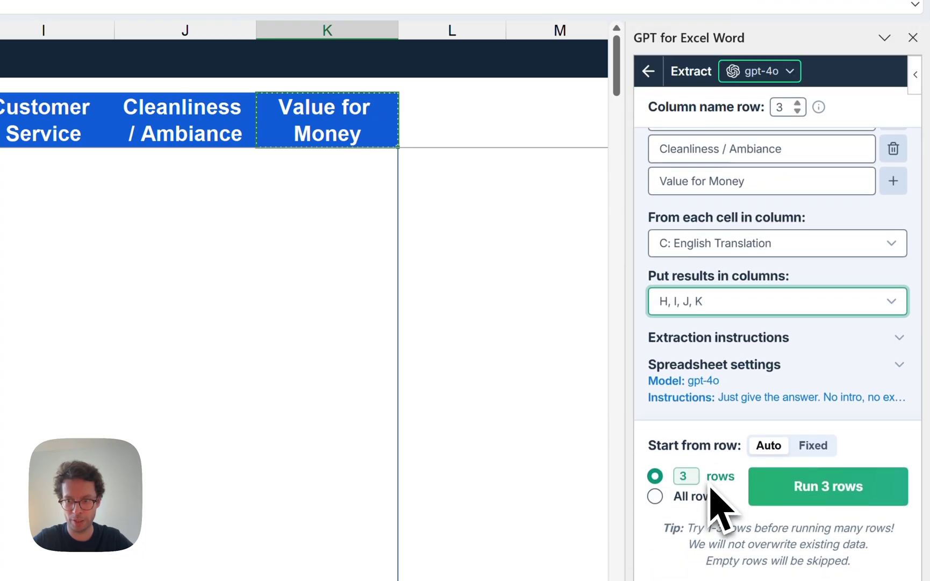
pyautogui.click(695, 493)
# Run the extraction on all rows and check the results in columns H through K.
pyautogui.click(866, 491)
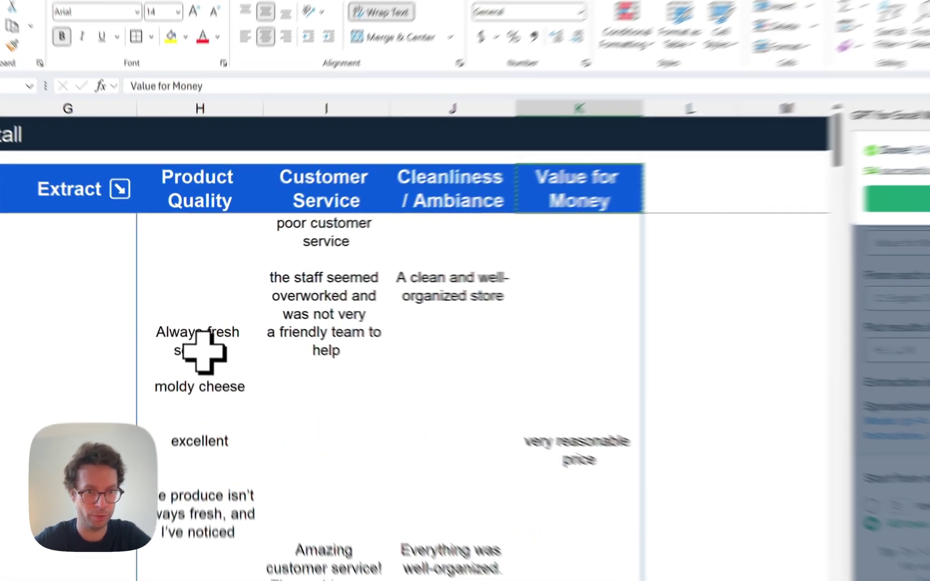
pyautogui.click(197, 337)
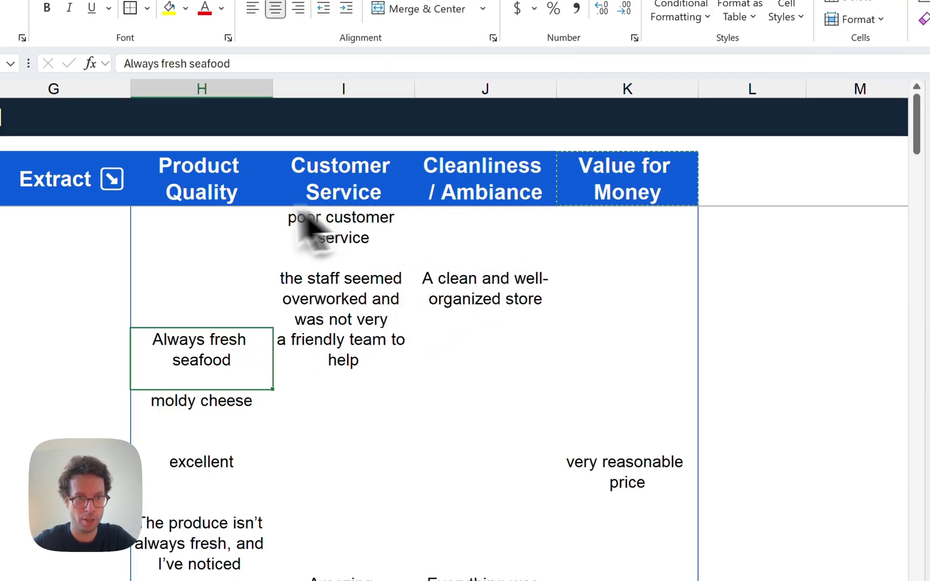
pyautogui.click(197, 166)
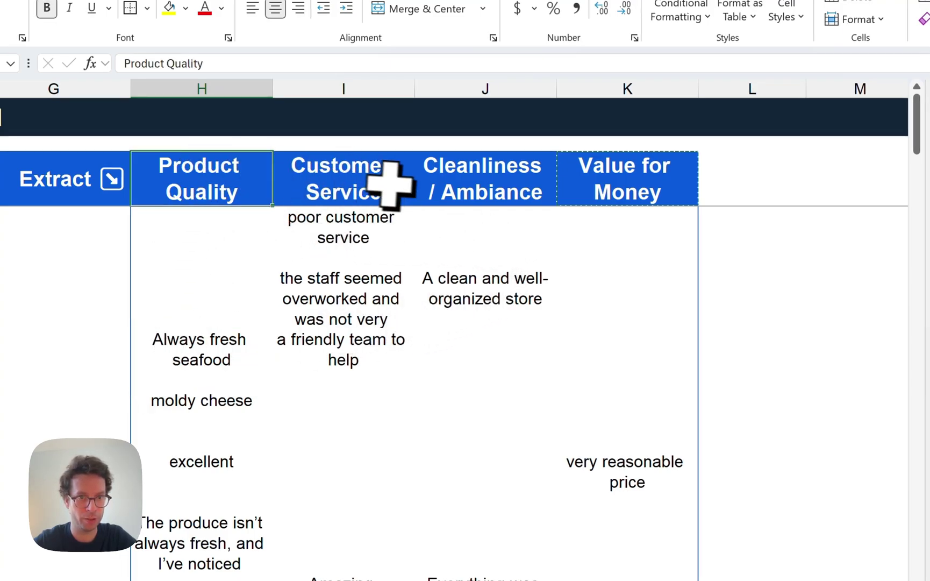
pyautogui.click(338, 187)
pyautogui.click(490, 178)
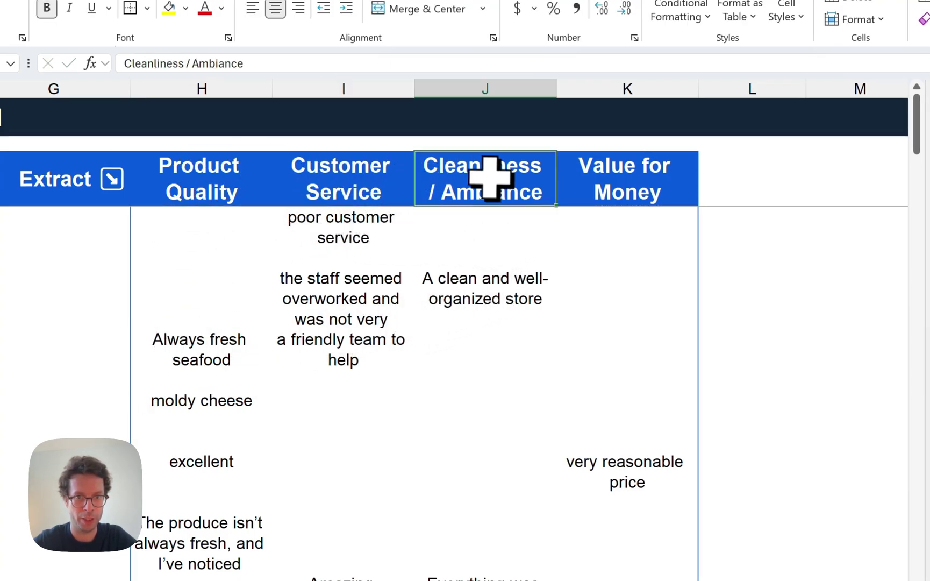
pyautogui.click(628, 178)
# Scroll through the extracted comments and close the 54/54 completion notice.
pyautogui.scroll(-2, 652, 459)
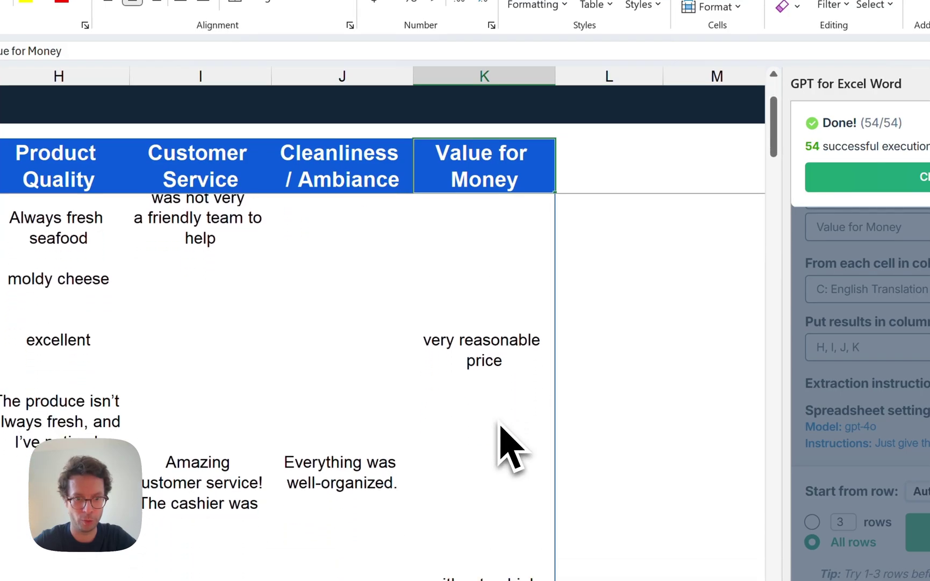
pyautogui.scroll(-3, 500, 428)
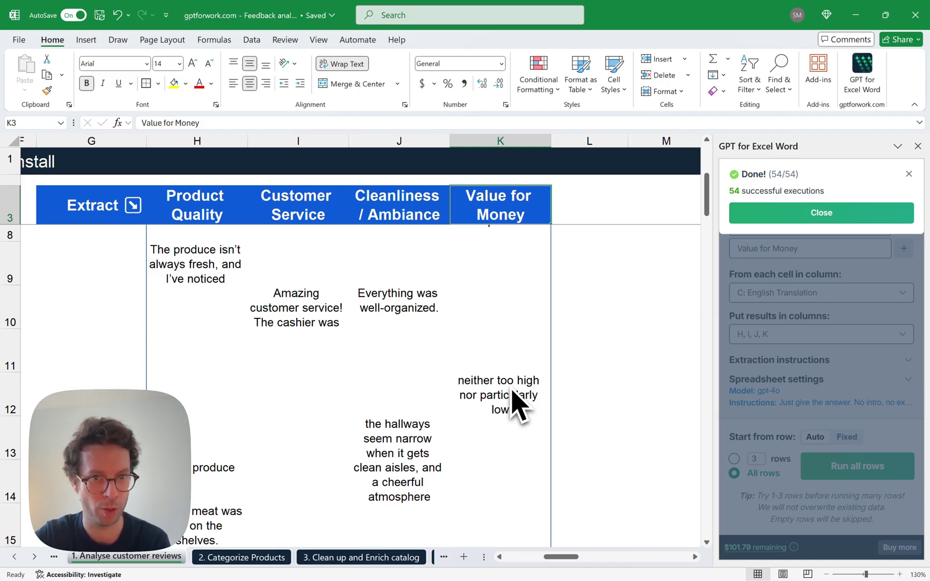
pyautogui.scroll(-4, 513, 406)
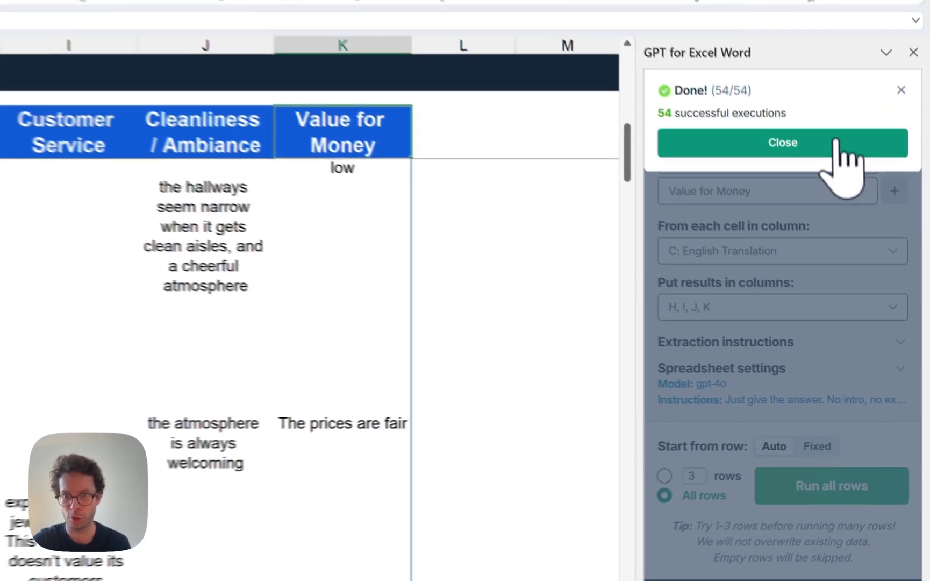
pyautogui.click(860, 215)
pyautogui.scroll(1, 554, 344)
pyautogui.scroll(3, 411, 349)
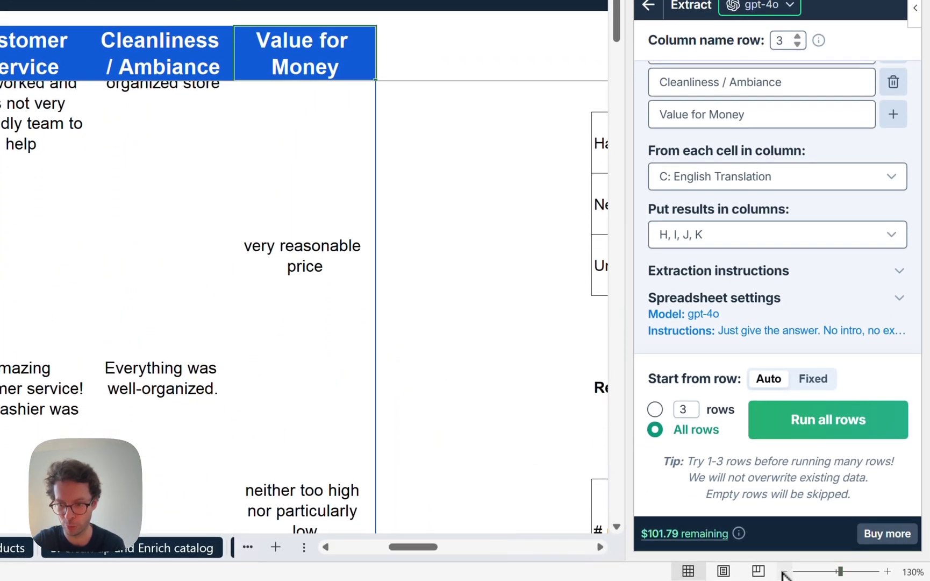
# Zoom out, close the GPT for Excel pane, and select cell O12 in the Reviews topics table.
pyautogui.click(784, 572)
pyautogui.click(783, 573)
pyautogui.click(784, 572)
pyautogui.click(783, 572)
pyautogui.click(784, 573)
pyautogui.click(784, 572)
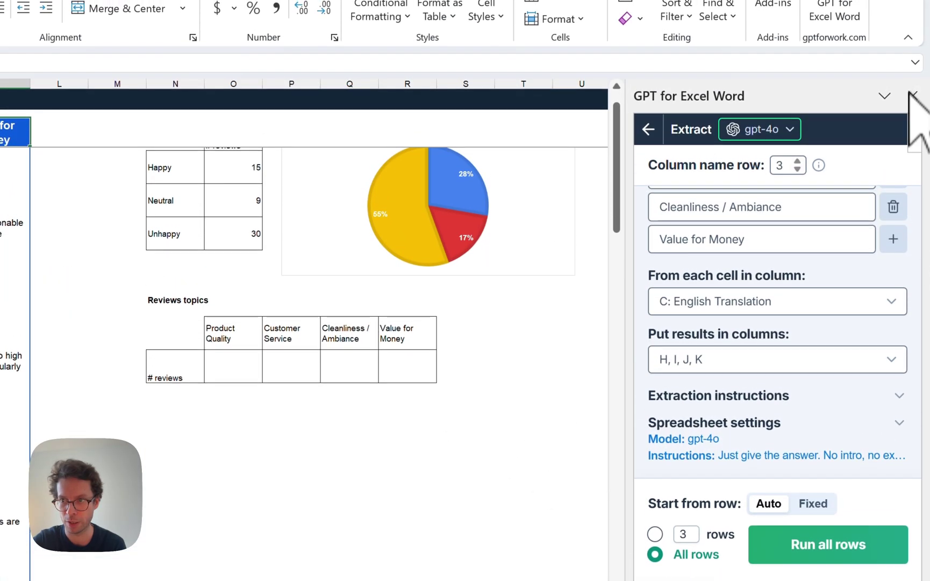
pyautogui.click(913, 96)
pyautogui.scroll(2, 647, 473)
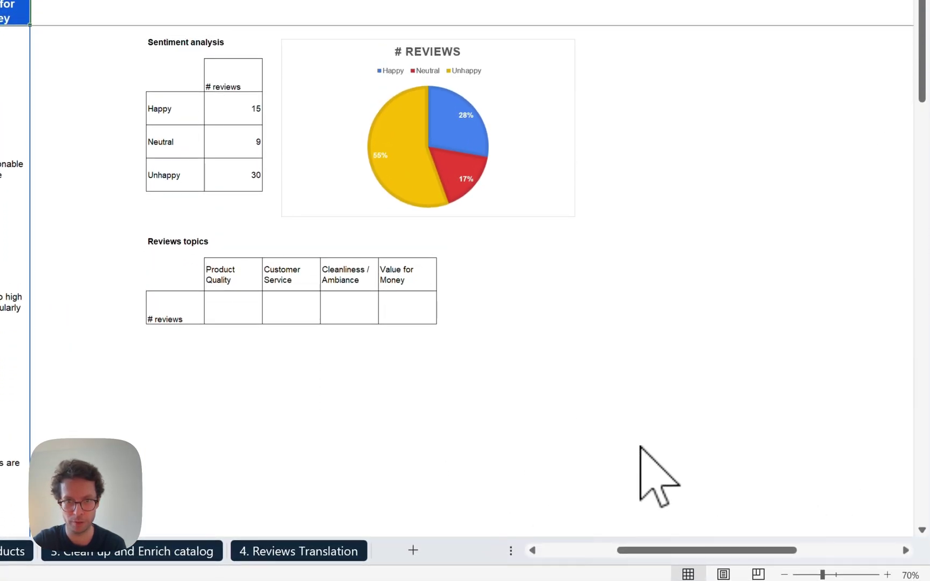
pyautogui.hscroll(-5, 643, 457)
pyautogui.hscroll(1, 640, 446)
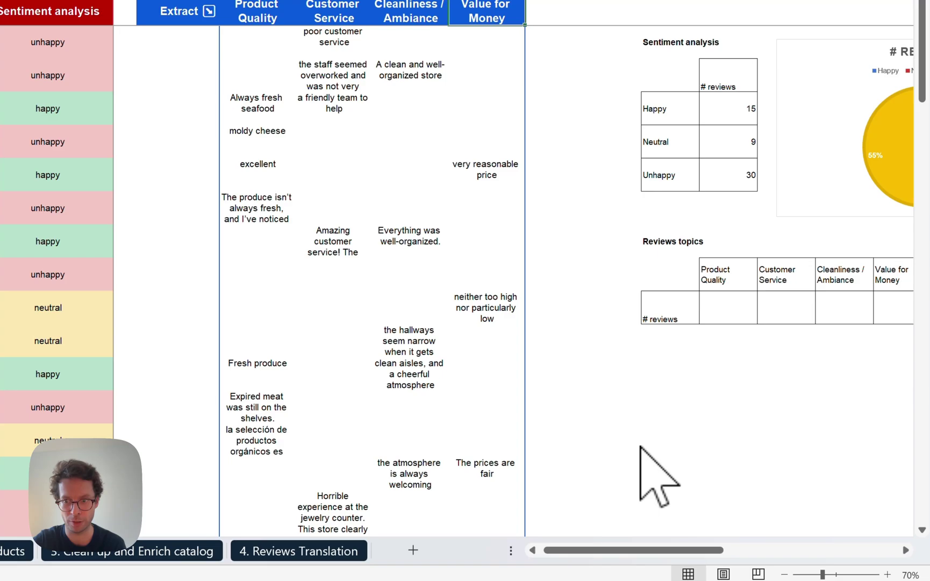
pyautogui.click(785, 574)
pyautogui.click(785, 575)
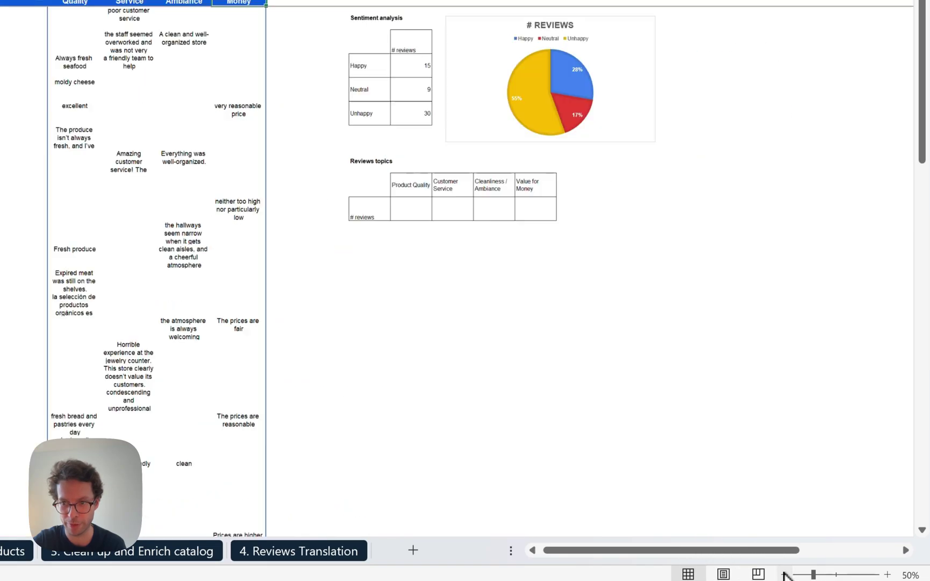
pyautogui.click(887, 574)
pyautogui.click(573, 257)
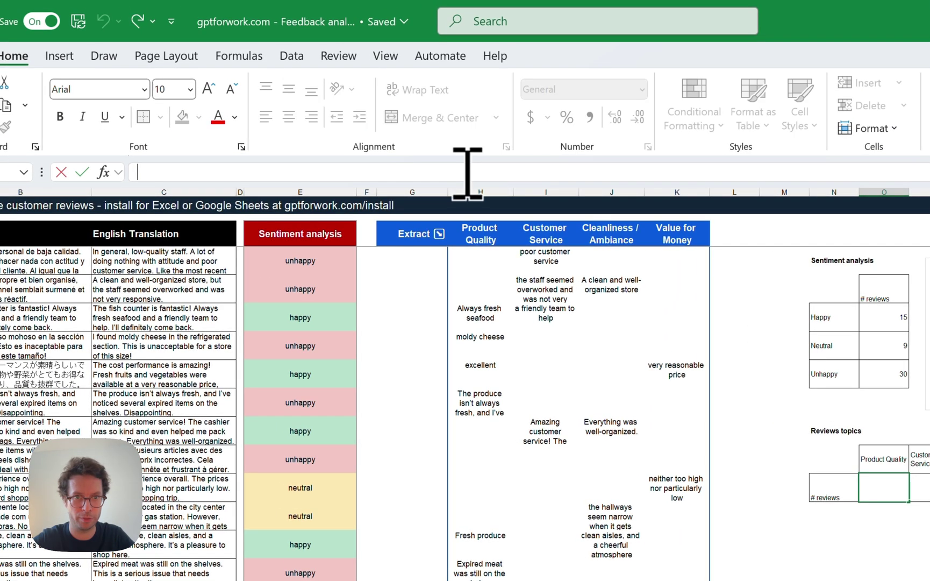
# Enter =COUNTA(H4:H100) in O12 and fill it across to R12, giving 54, 18, 13, 10.
pyautogui.click(468, 171)
pyautogui.write('=COUNTA(H4:H100)')
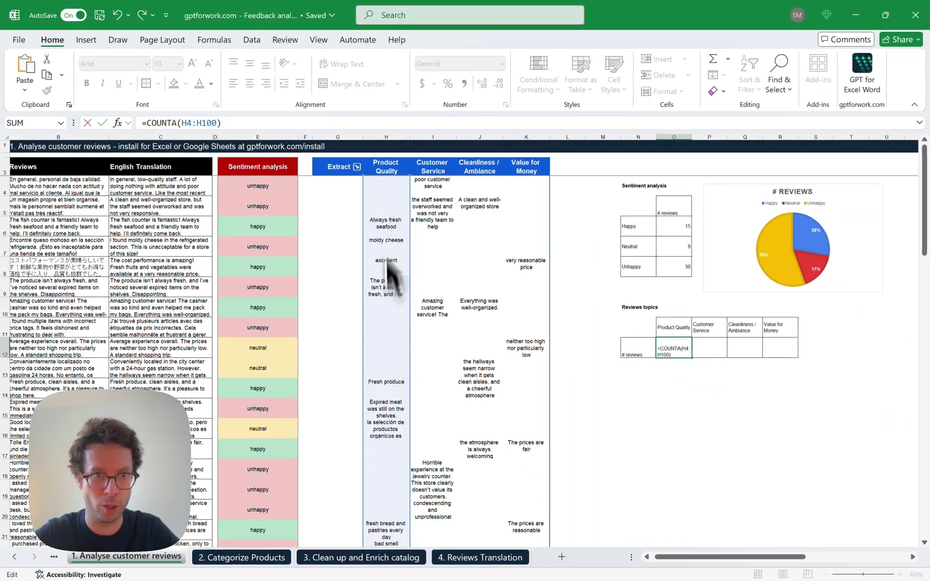
pyautogui.press('Return')
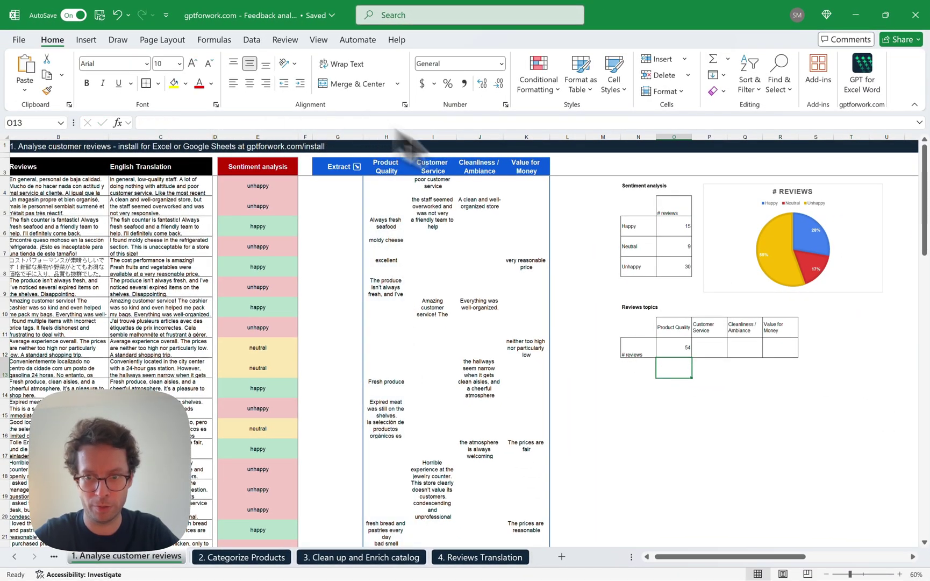
pyautogui.click(401, 206)
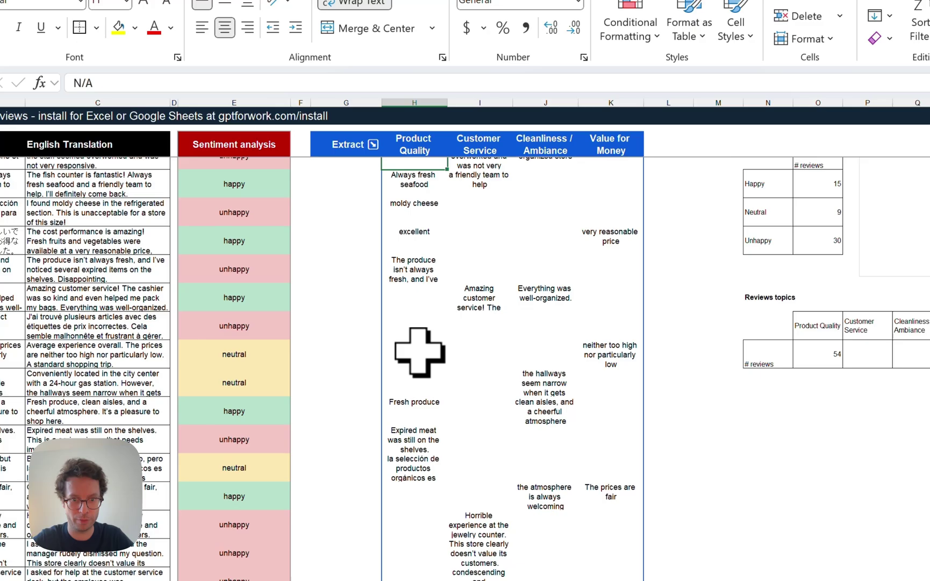
pyautogui.scroll(-10, 419, 352)
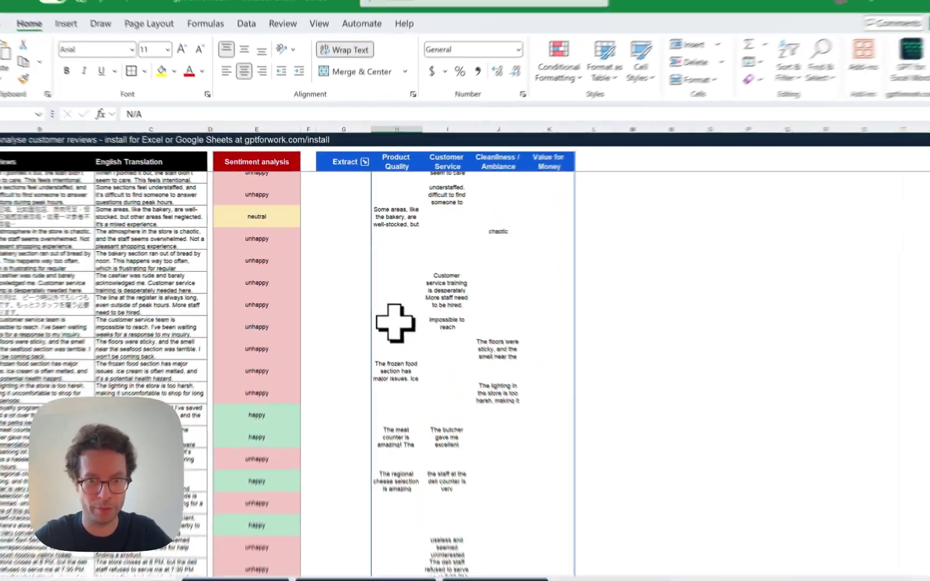
pyautogui.scroll(-5, 395, 322)
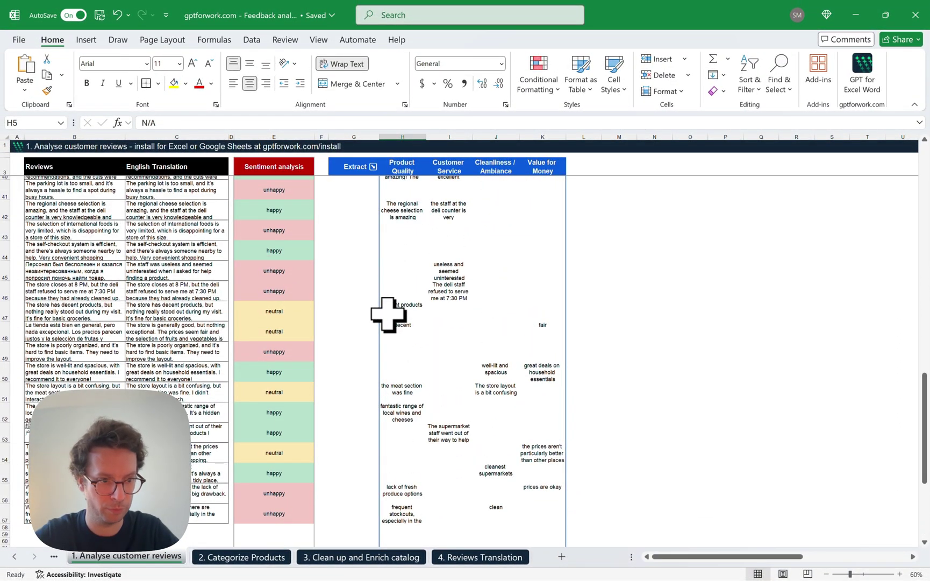
pyautogui.scroll(12, 388, 314)
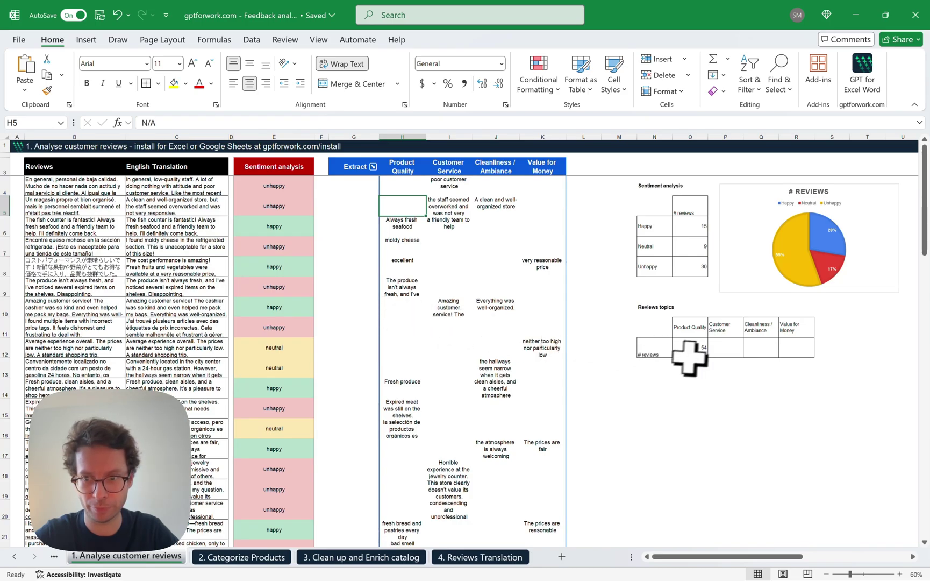
pyautogui.click(690, 349)
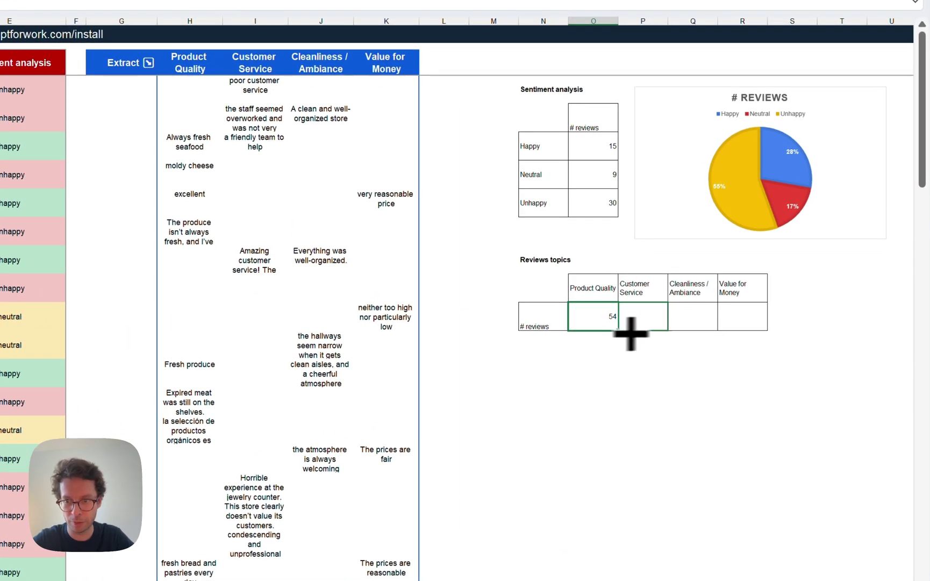
pyautogui.moveTo(753, 330); pyautogui.dragTo(755, 330)
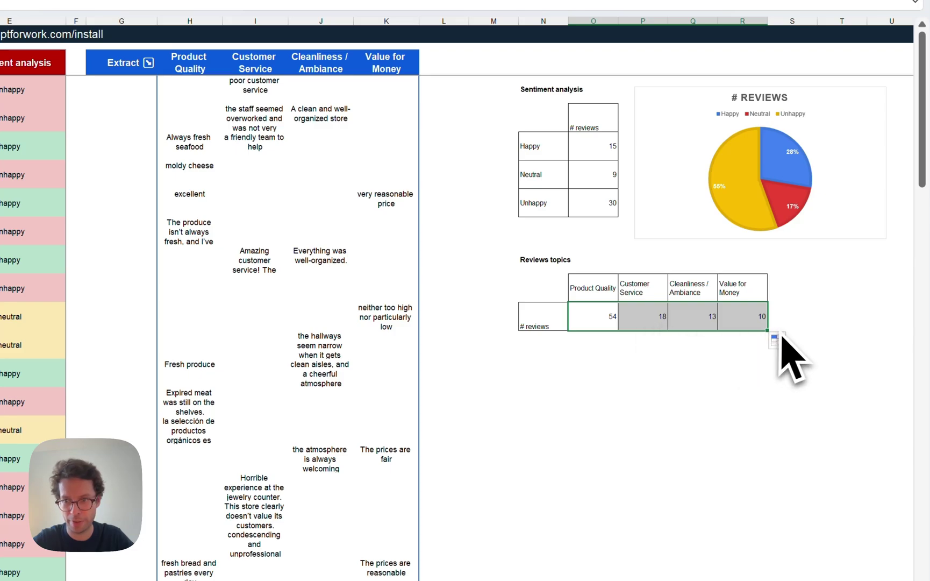
pyautogui.click(750, 323)
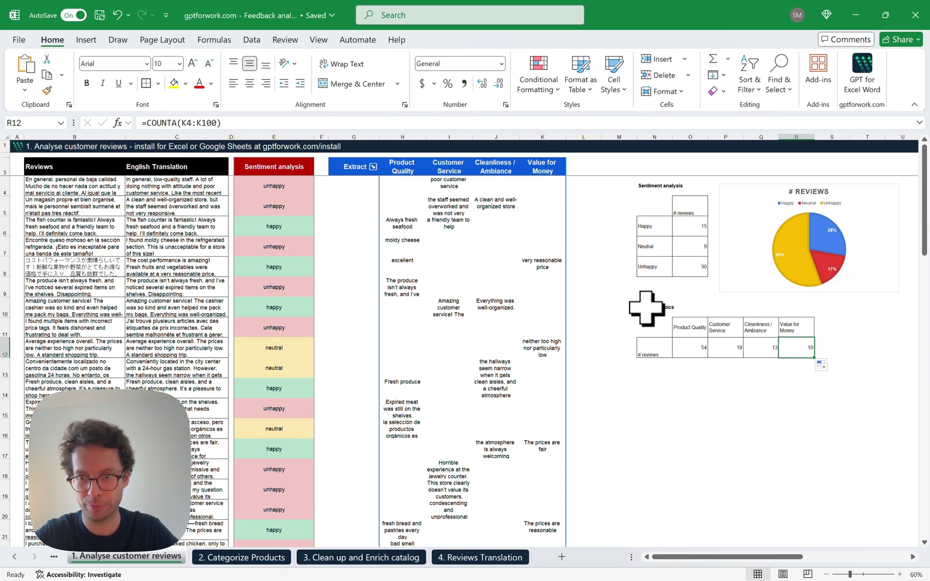
# Insert a clustered bar chart of N11:R12 below the table and apply Quick Layout 2.
pyautogui.moveTo(645, 318); pyautogui.dragTo(796, 349)
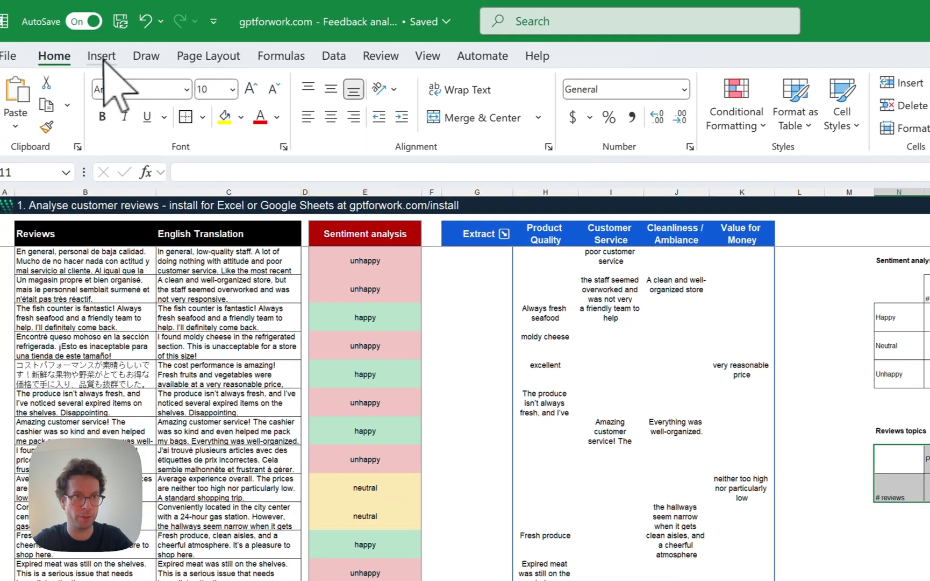
pyautogui.click(70, 46)
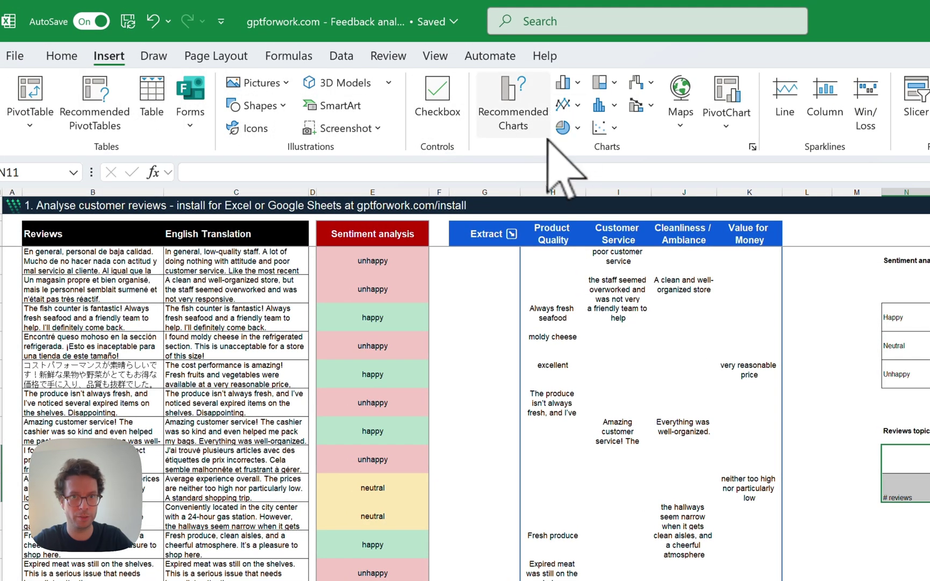
pyautogui.click(510, 117)
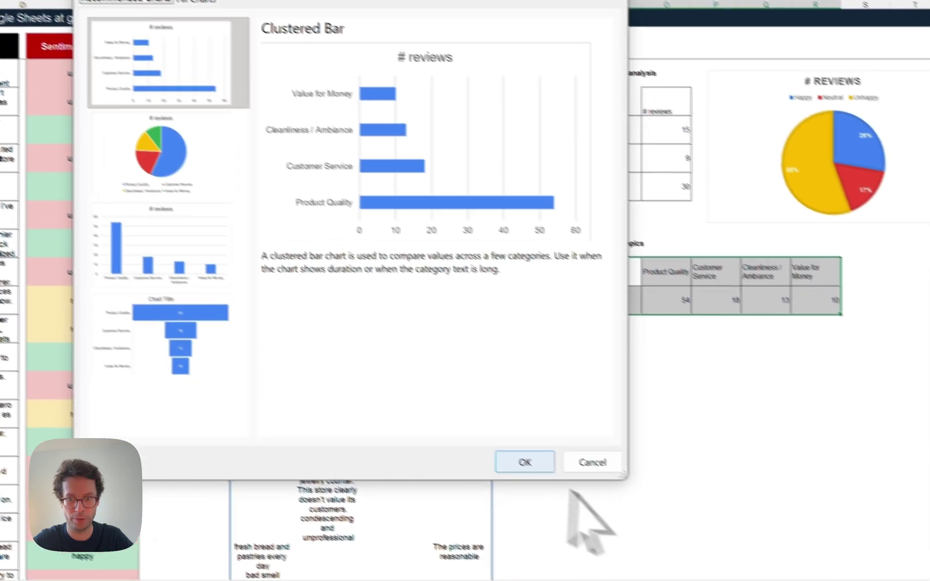
pyautogui.click(586, 495)
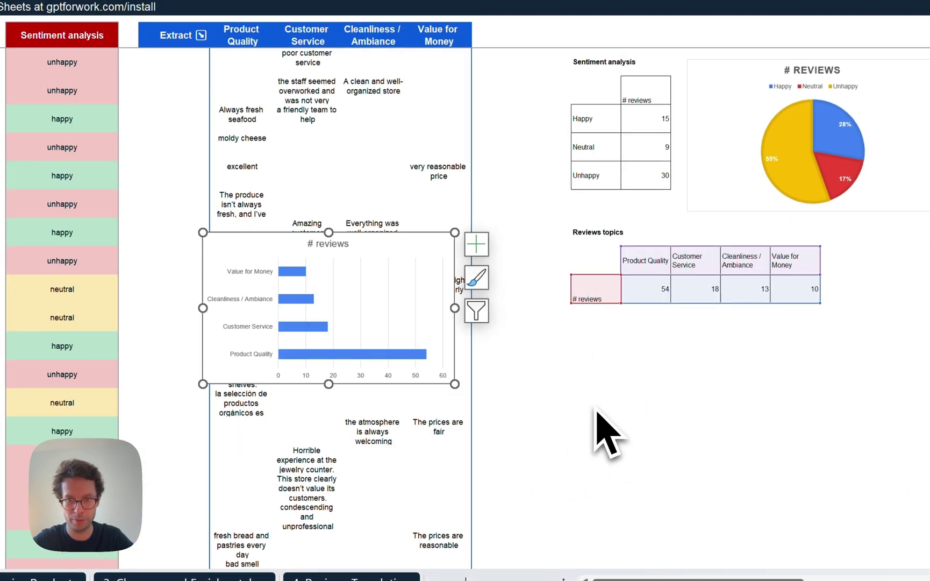
pyautogui.moveTo(377, 242); pyautogui.dragTo(750, 333)
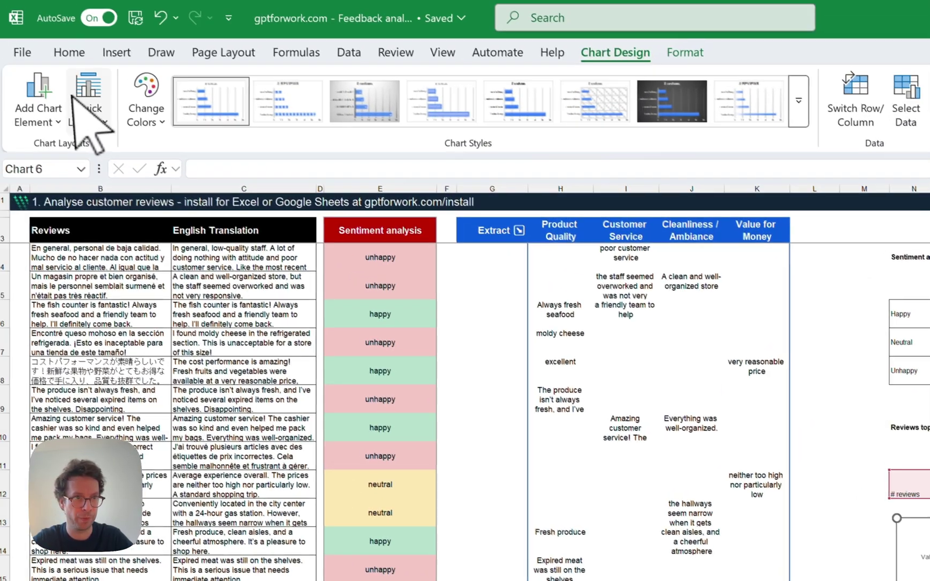
pyautogui.click(86, 108)
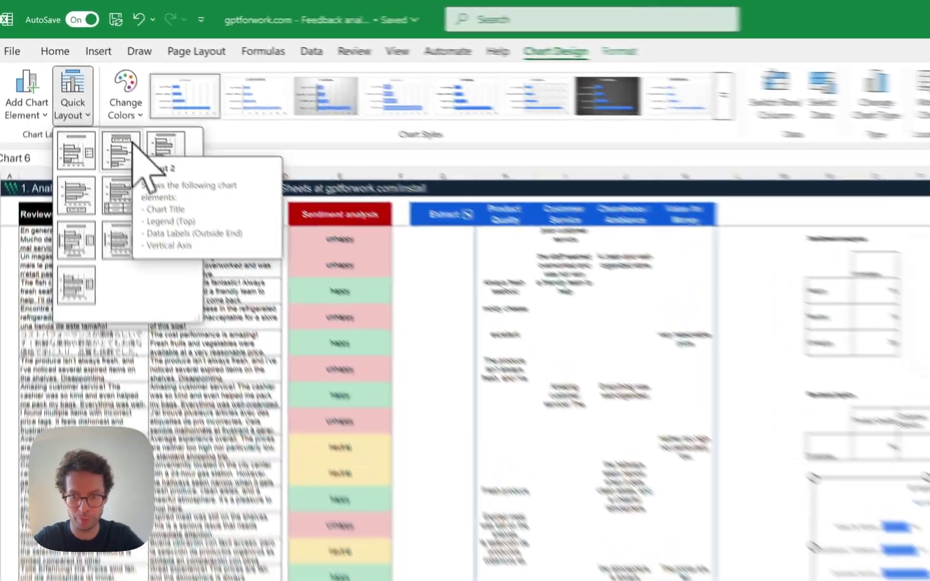
pyautogui.click(114, 113)
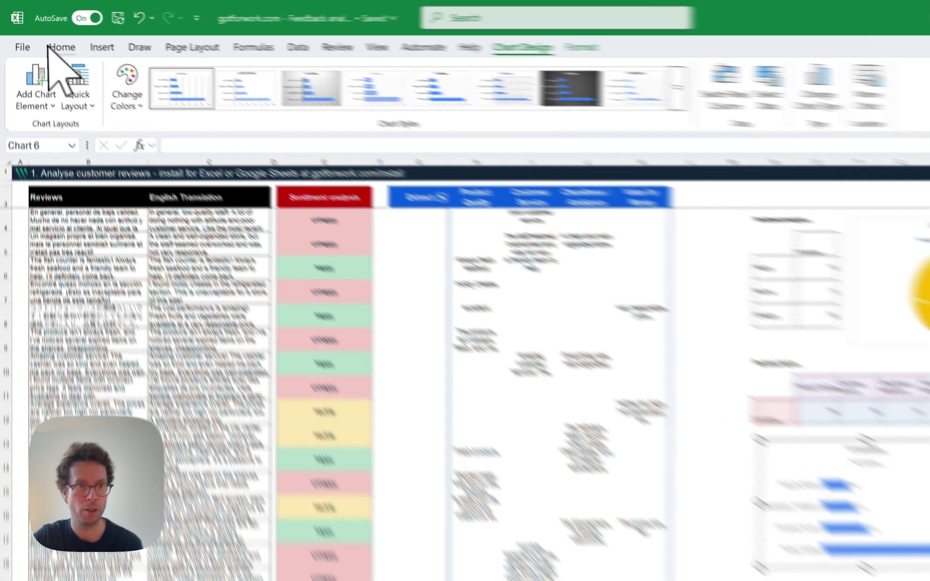
# Open GPT for Excel Word from the Home tab and go back to its Bulk AI tools list.
pyautogui.click(52, 40)
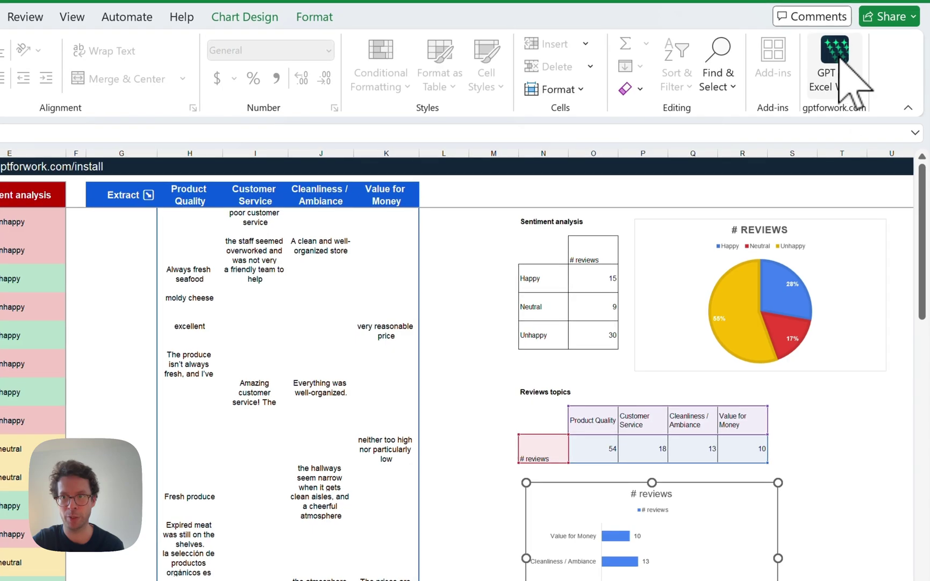
pyautogui.click(836, 57)
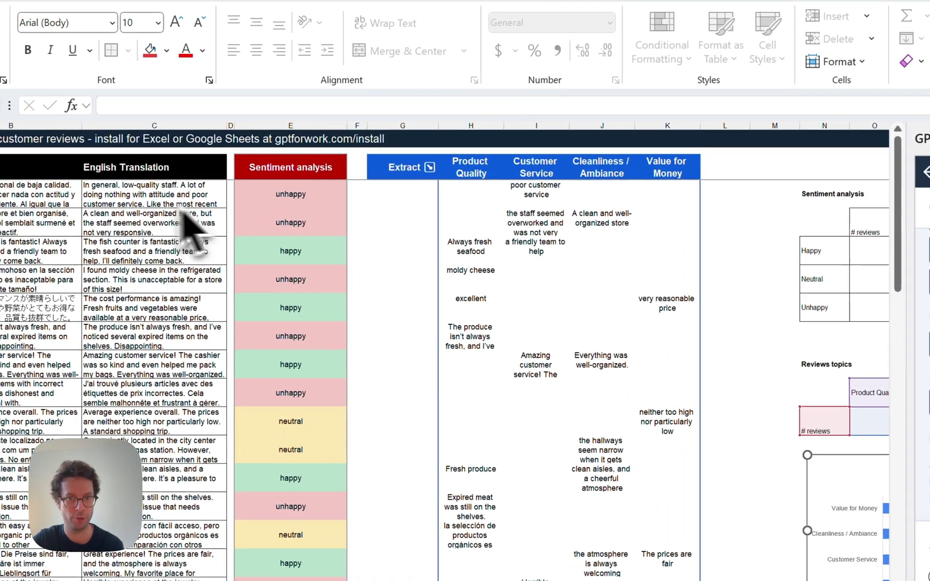
pyautogui.click(926, 172)
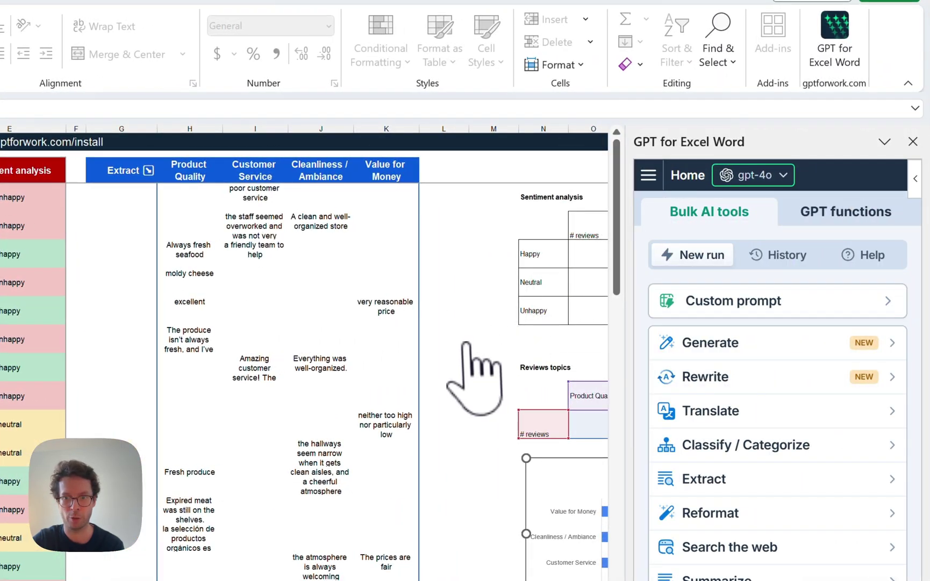
pyautogui.hscroll(5, 465, 344)
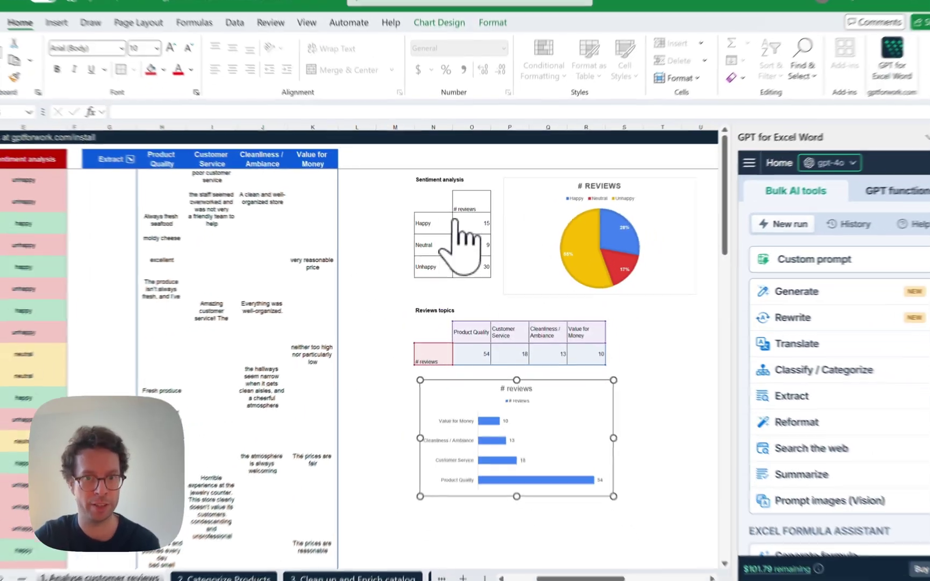